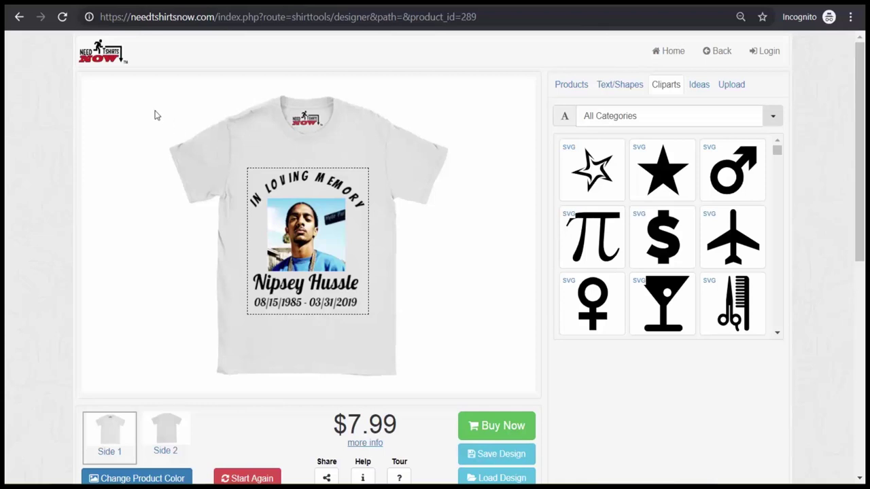
- Go to the store home page from the designer via the NeedTShirtsNow logo
{"action": "left_click", "coordinate": [94, 60]}
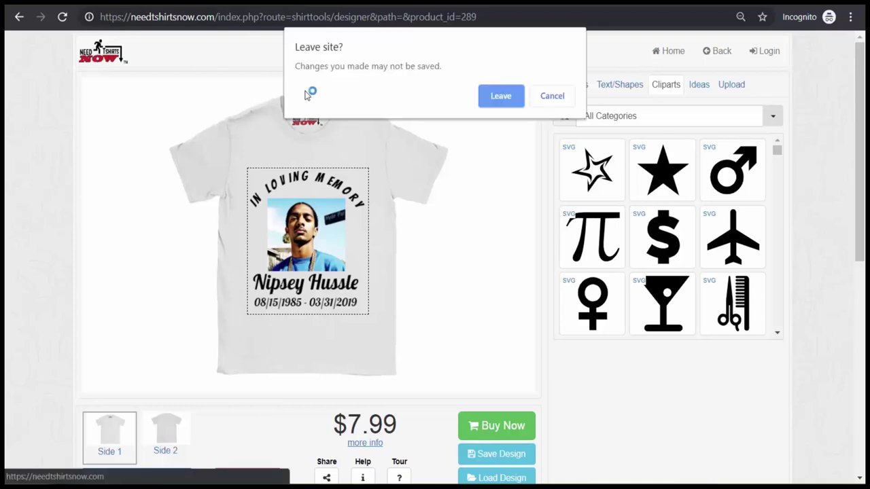
- Leave the site without saving and start a new T-shirt design from the home page
{"action": "left_click", "coordinate": [500, 98]}
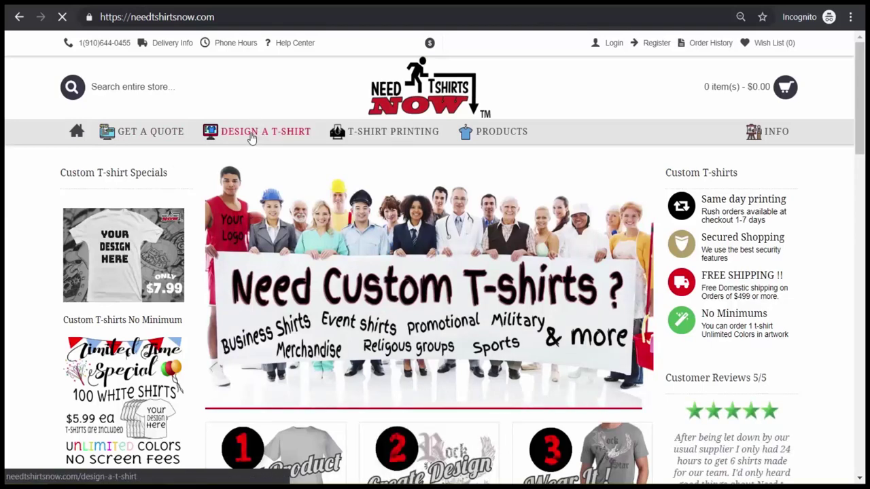
{"action": "left_click", "coordinate": [149, 138]}
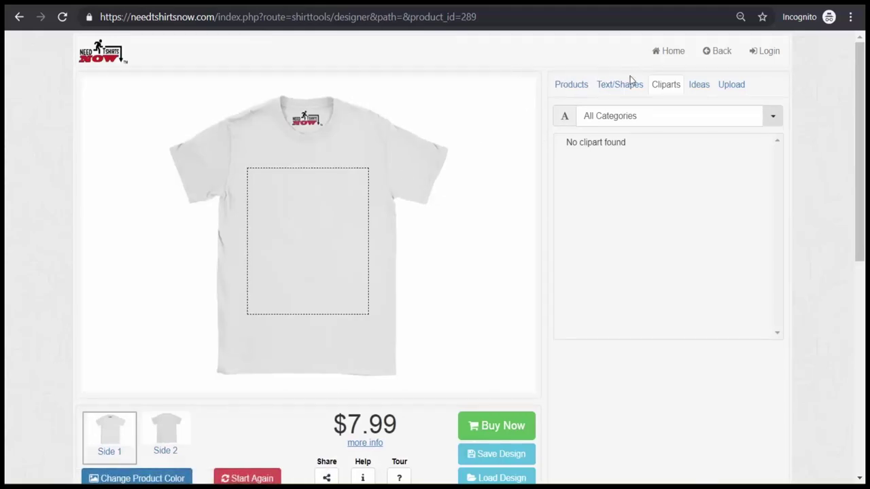
- Browse the Products, Text/Shapes, Cliparts and Ideas tabs, then place the In Loving Memory idea on the shirt
{"action": "left_click", "coordinate": [573, 88]}
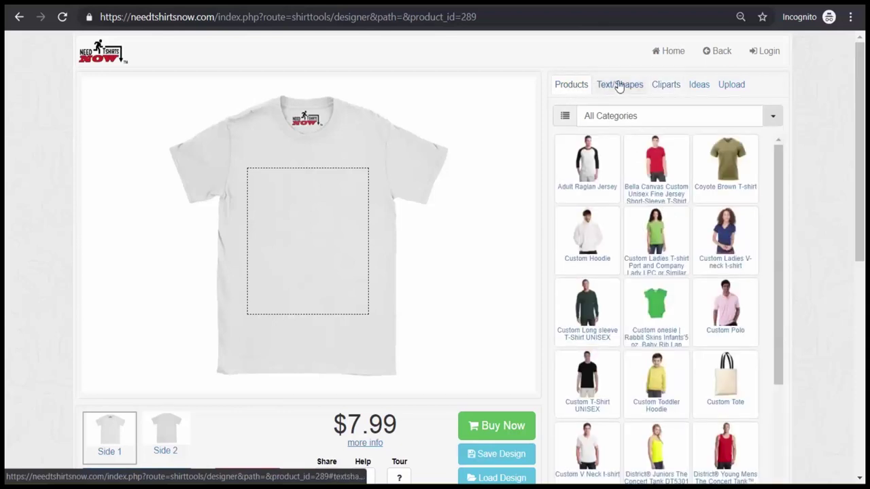
{"action": "left_click", "coordinate": [625, 89]}
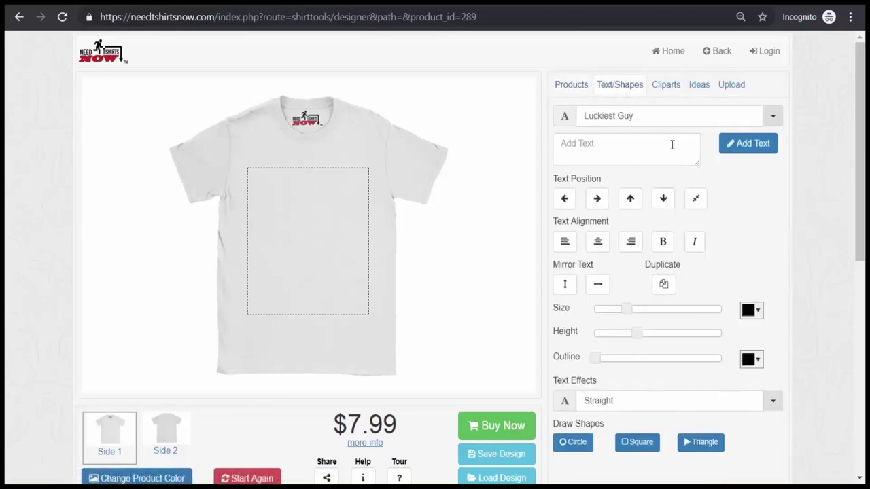
{"action": "left_click", "coordinate": [666, 86]}
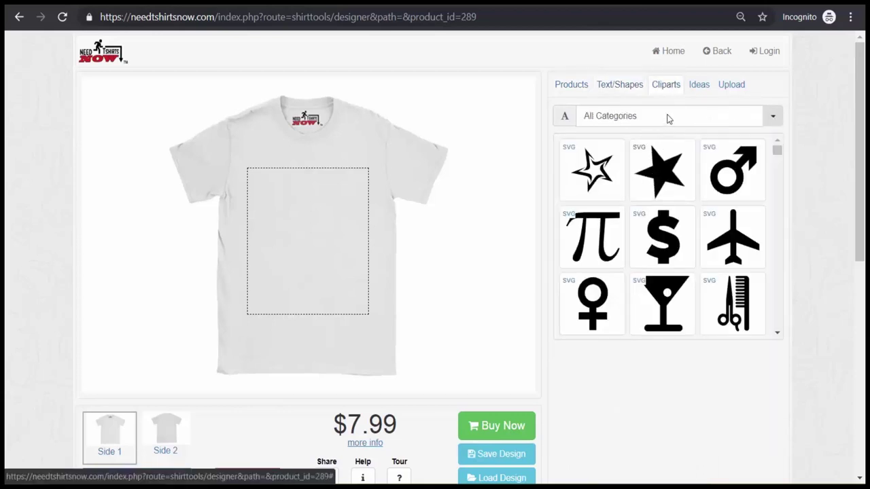
{"action": "left_click", "coordinate": [773, 116]}
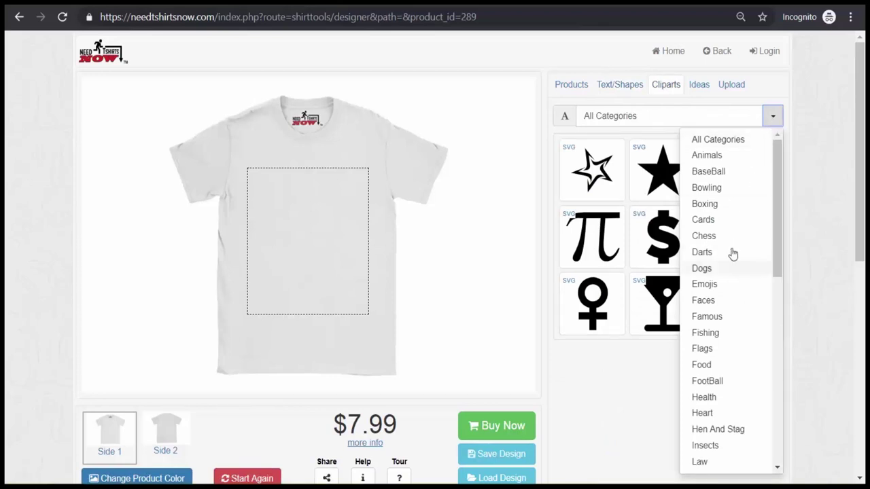
{"action": "left_click", "coordinate": [767, 84]}
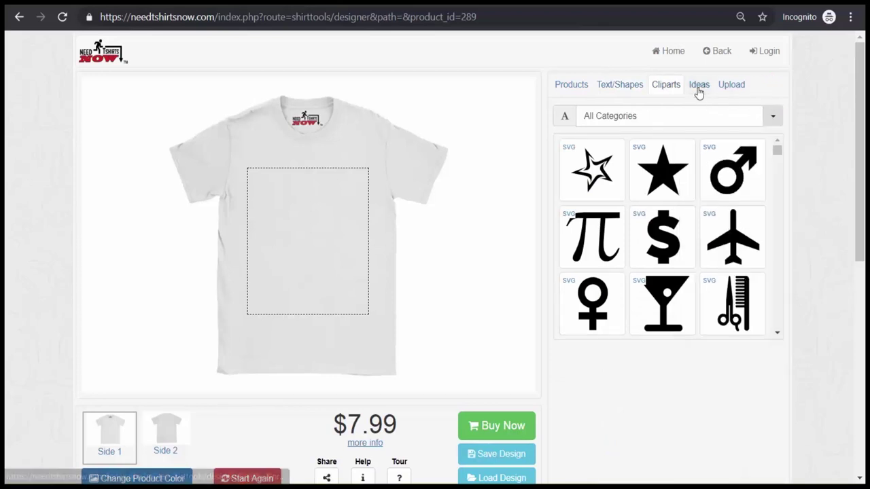
{"action": "left_click", "coordinate": [698, 91]}
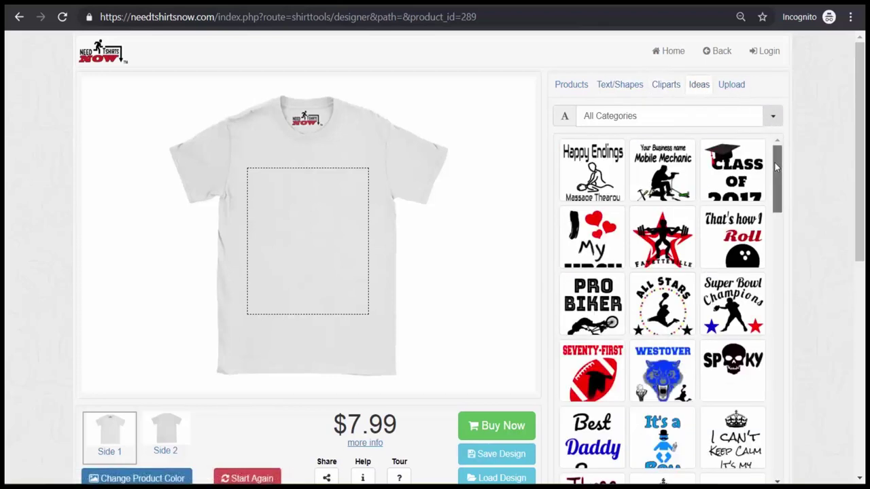
{"action": "left_click_drag", "start_coordinate": [775, 164], "coordinate": [734, 307]}
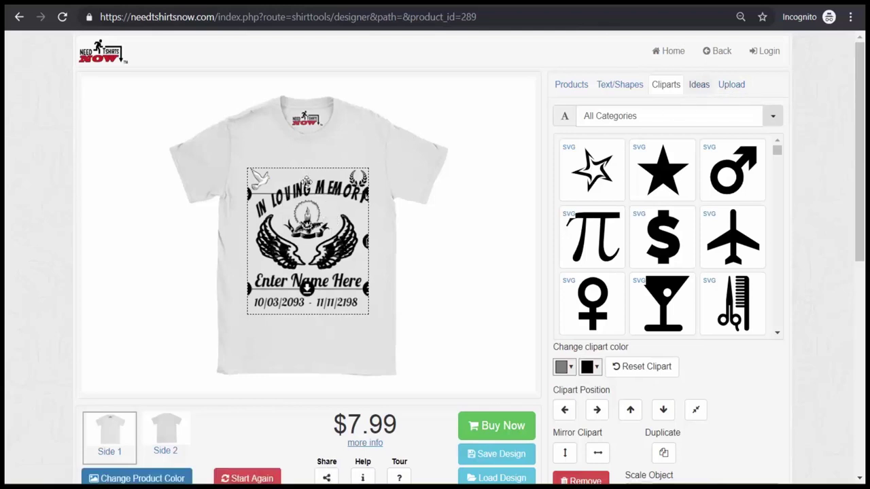
- Delete the dove and laurel clipart from the template
{"action": "left_click", "coordinate": [263, 180]}
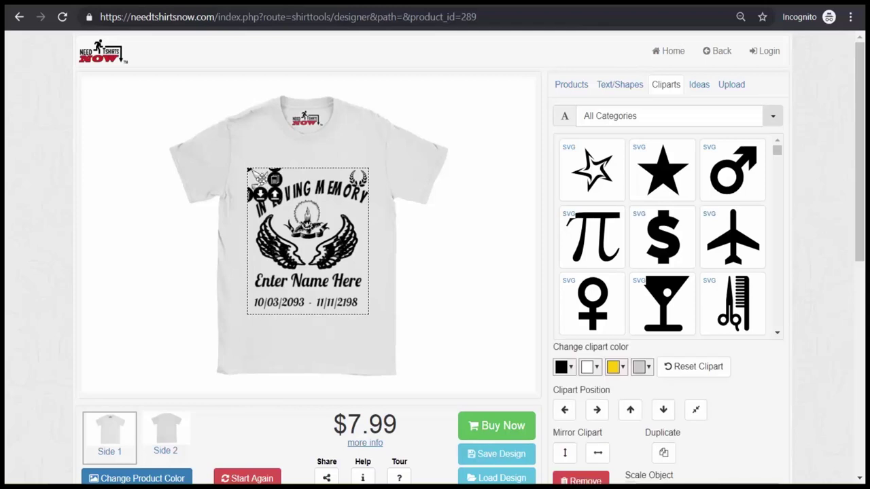
{"action": "left_click_drag", "start_coordinate": [264, 179], "coordinate": [278, 178]}
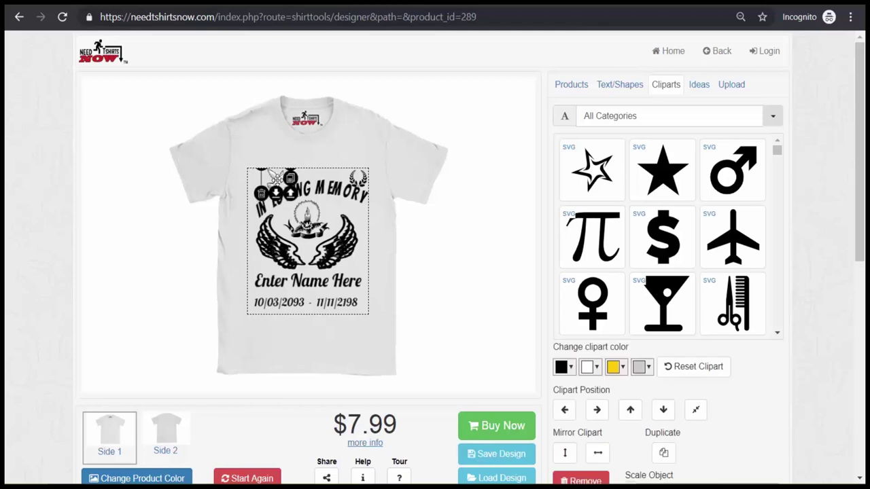
{"action": "left_click", "coordinate": [261, 195]}
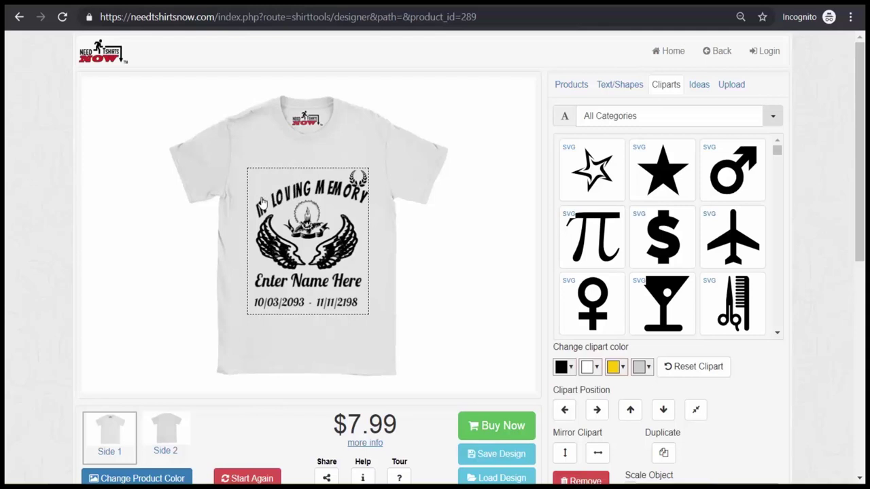
{"action": "left_click", "coordinate": [366, 181]}
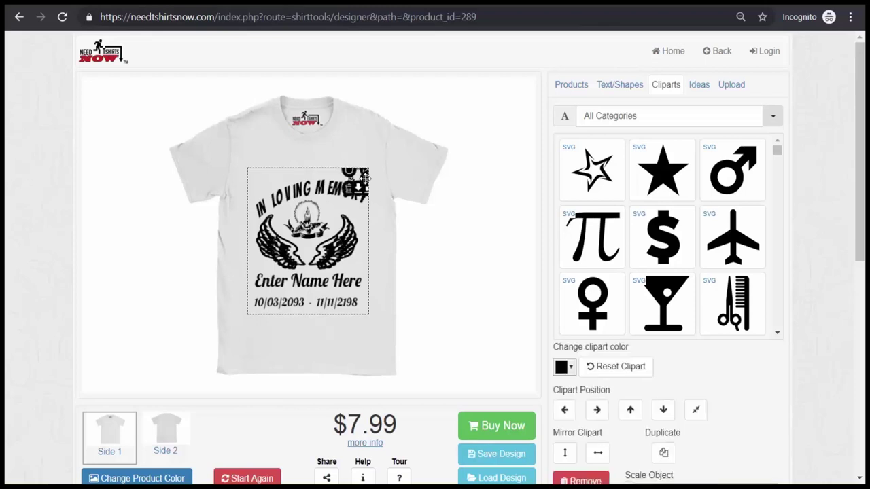
{"action": "left_click", "coordinate": [581, 480]}
- Delete the candle and wings clipart, leaving the In Loving Memory heading selected
{"action": "left_click", "coordinate": [314, 221]}
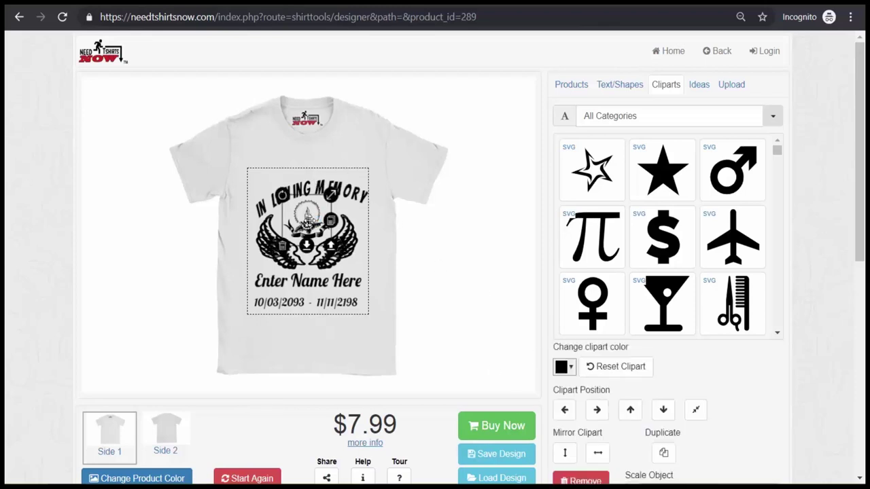
{"action": "left_click", "coordinate": [281, 247]}
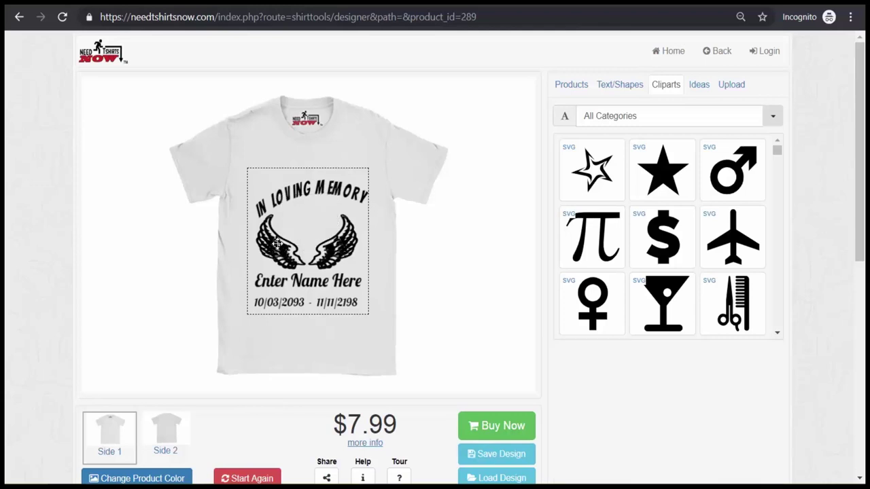
{"action": "left_click", "coordinate": [277, 243]}
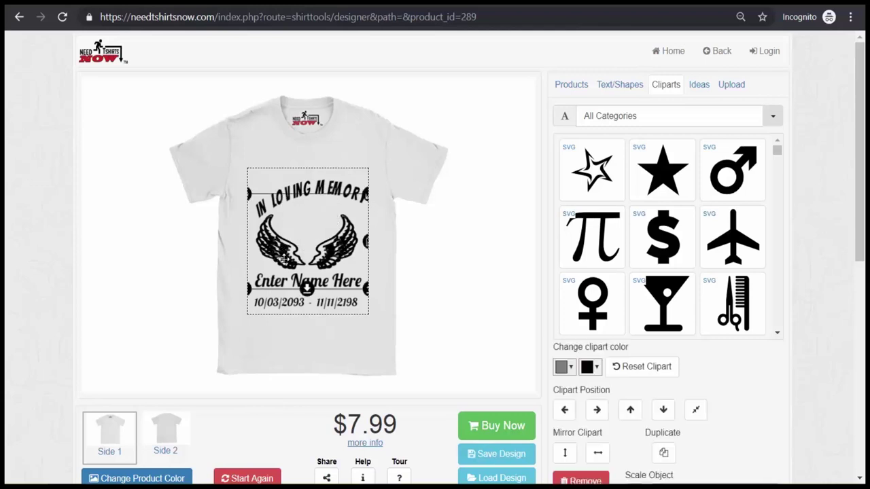
{"action": "left_click", "coordinate": [249, 291]}
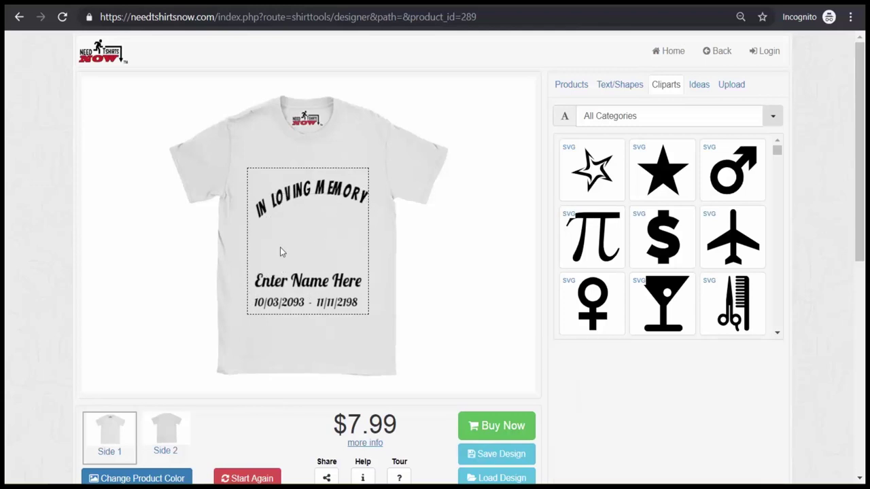
{"action": "left_click", "coordinate": [312, 193]}
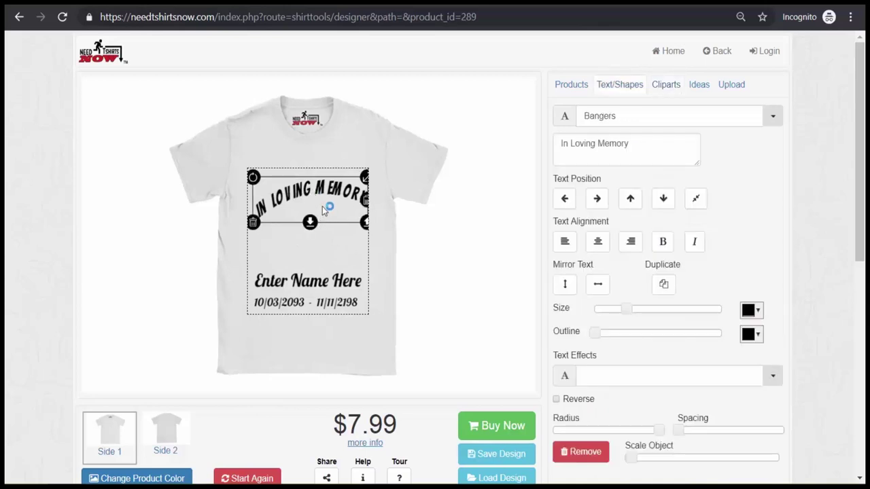
- Widen the heading's letter spacing, shift it slightly left and up, and shrink it slightly
{"action": "left_click", "coordinate": [326, 251]}
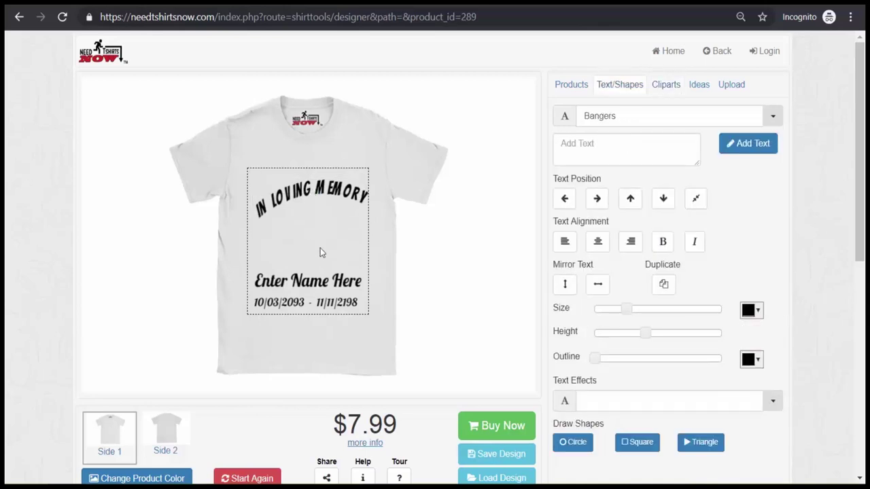
{"action": "left_click", "coordinate": [322, 188]}
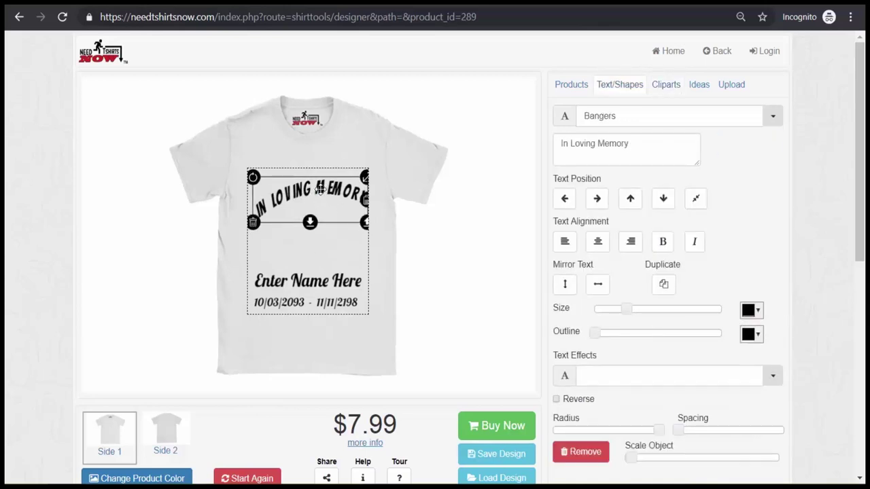
{"action": "left_click", "coordinate": [317, 250]}
{"action": "left_click", "coordinate": [301, 188]}
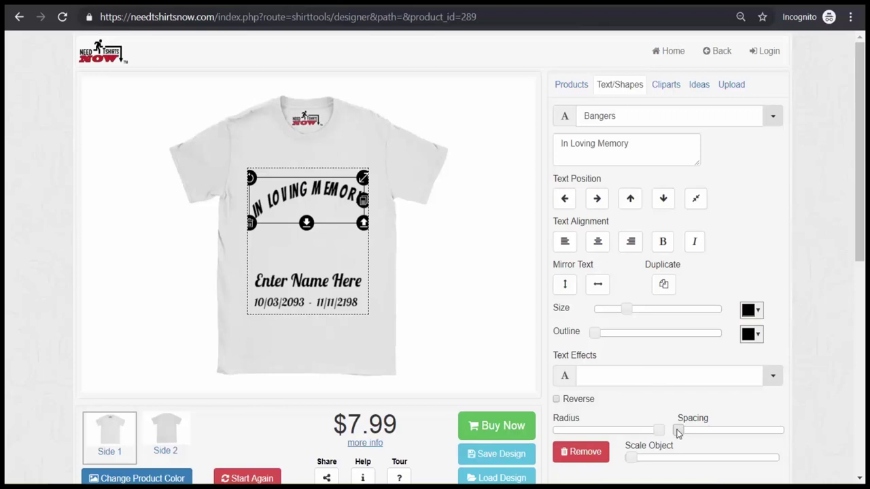
{"action": "mouse_move", "coordinate": [677, 434]}
{"action": "left_mouse_down"}
{"action": "mouse_move", "coordinate": [658, 432]}
{"action": "mouse_move", "coordinate": [679, 435]}
{"action": "left_mouse_up"}
{"action": "left_click_drag", "start_coordinate": [679, 431], "coordinate": [699, 432]}
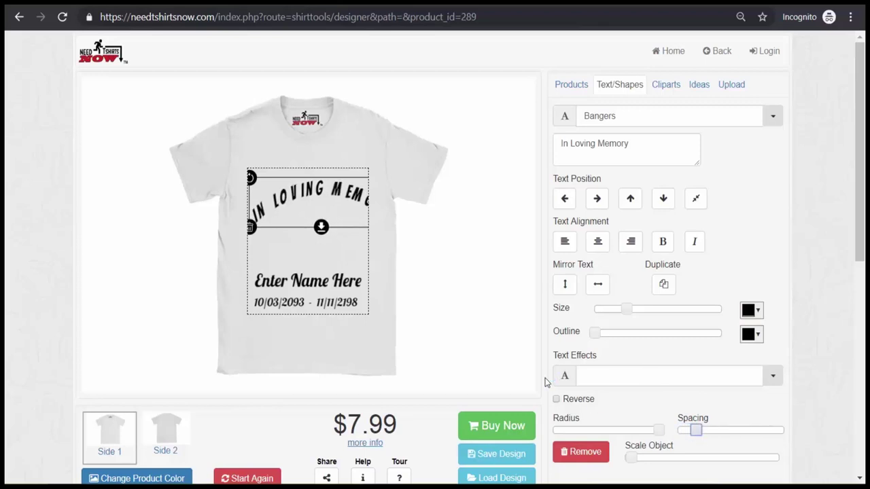
{"action": "left_click_drag", "start_coordinate": [317, 187], "coordinate": [310, 184]}
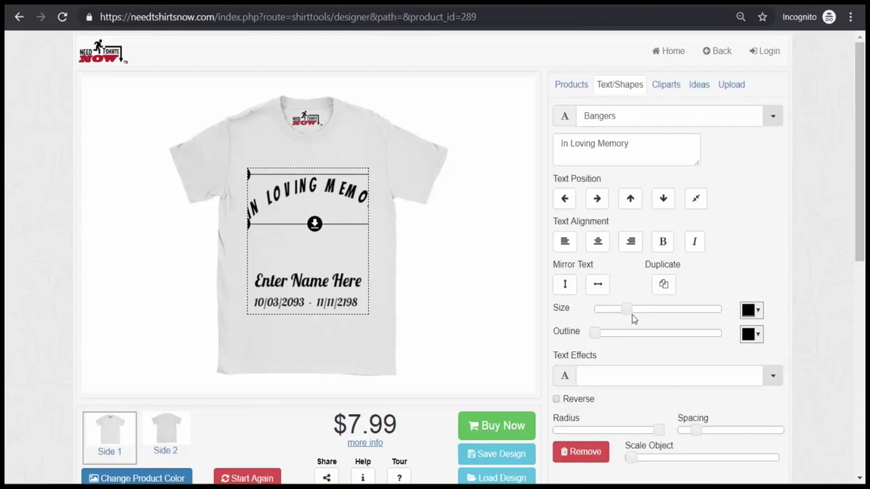
{"action": "left_click_drag", "start_coordinate": [625, 311], "coordinate": [614, 312]}
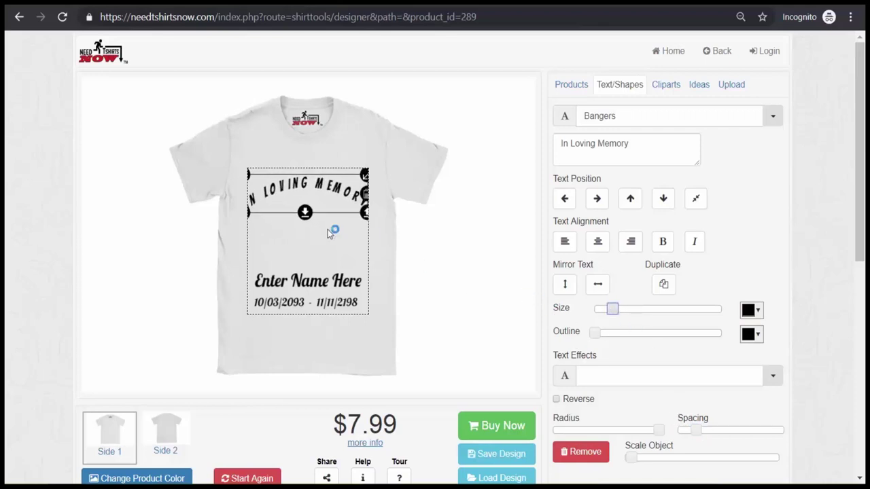
{"action": "left_click", "coordinate": [327, 233]}
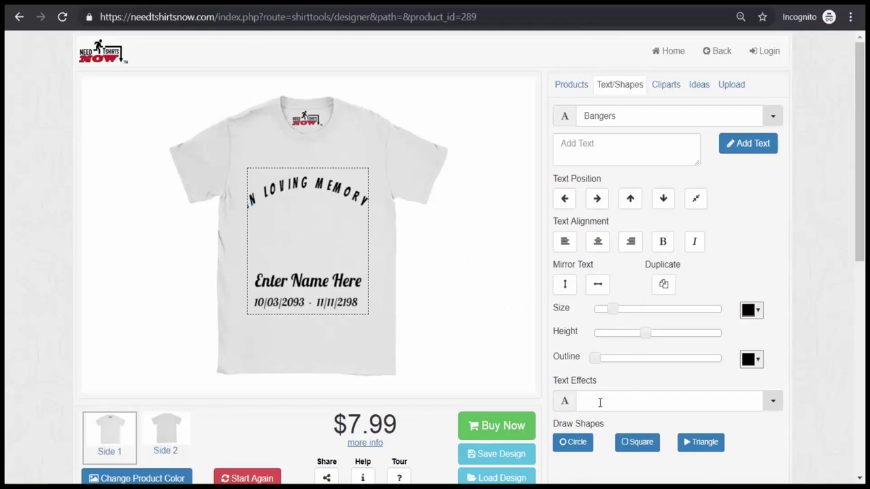
- Enlarge the heading's curve radius and nudge the arch slightly upward
{"action": "left_click", "coordinate": [348, 193]}
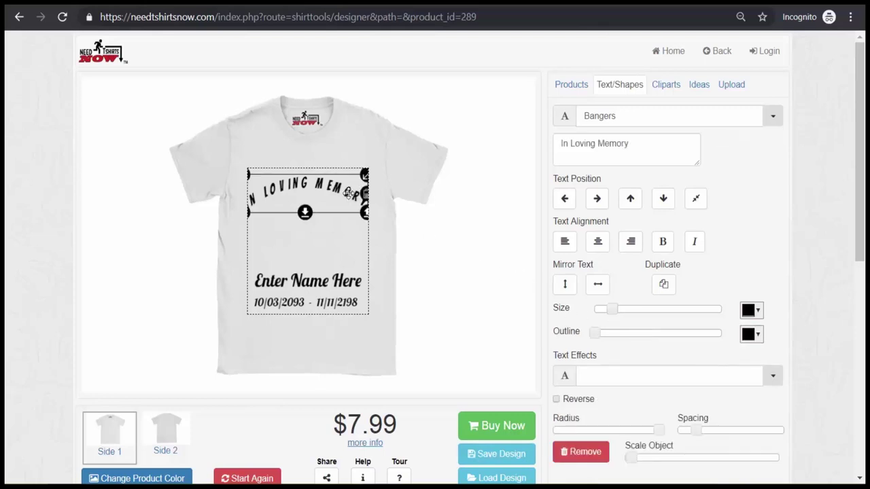
{"action": "left_click_drag", "start_coordinate": [659, 430], "coordinate": [638, 435]}
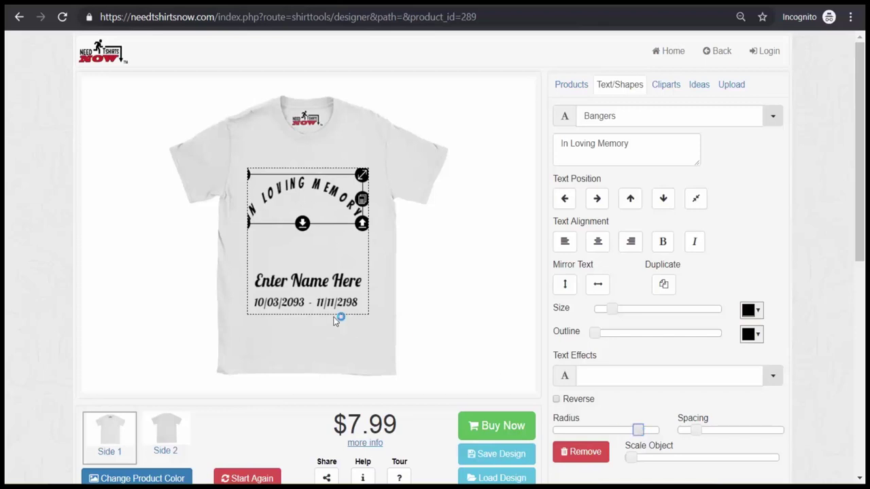
{"action": "left_click", "coordinate": [333, 241]}
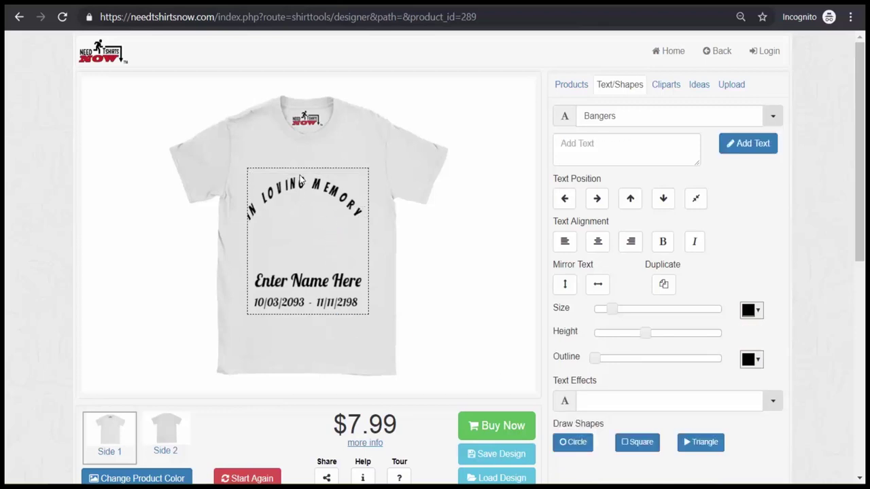
{"action": "left_click", "coordinate": [302, 182]}
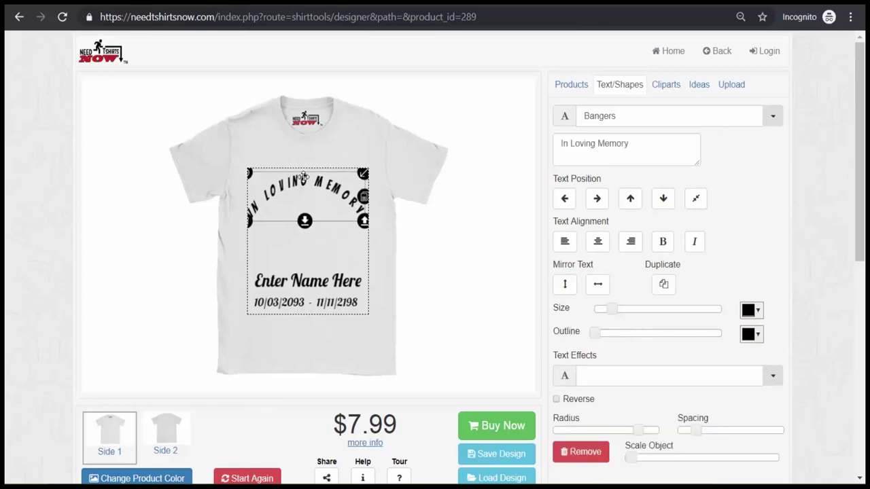
{"action": "left_click_drag", "start_coordinate": [304, 176], "coordinate": [304, 174]}
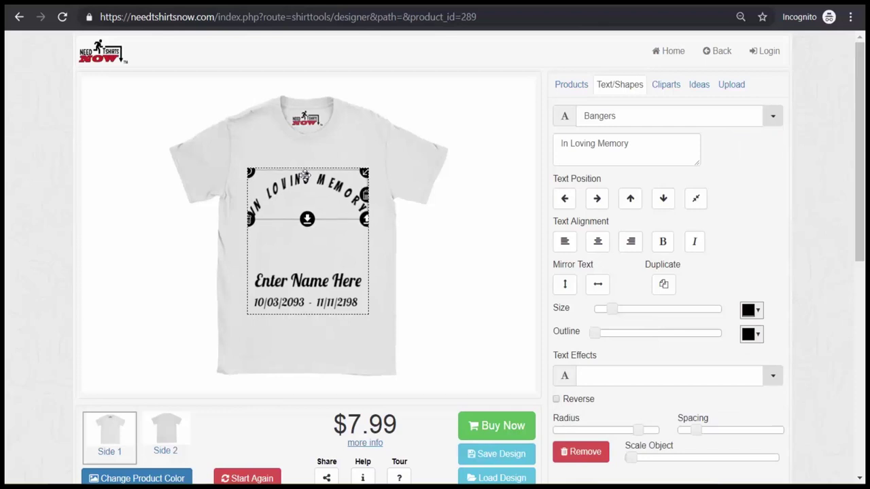
{"action": "left_click", "coordinate": [307, 241]}
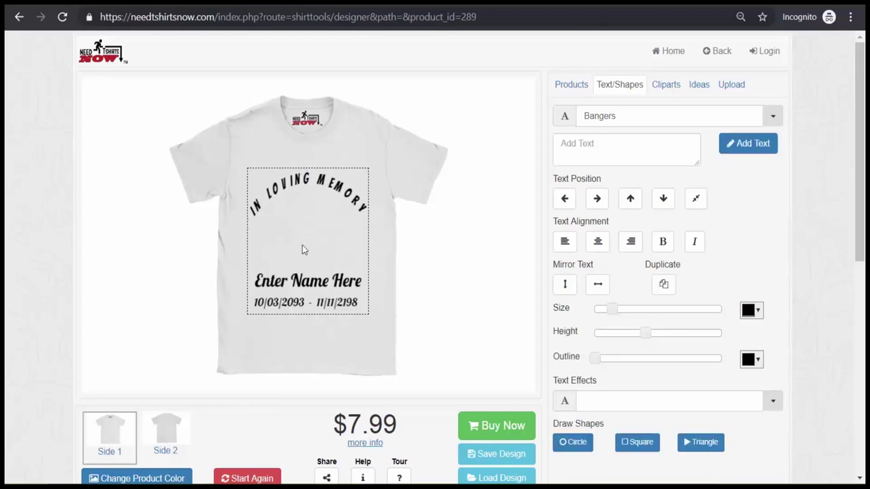
{"action": "left_click", "coordinate": [305, 180]}
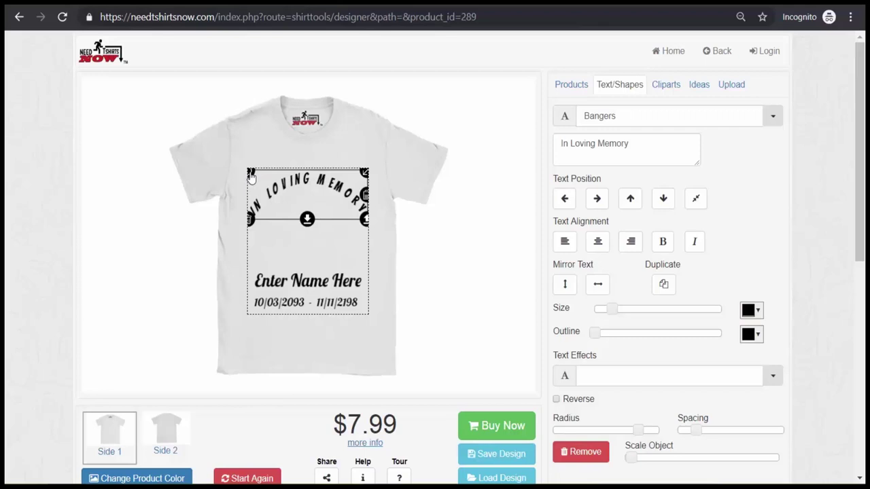
{"action": "mouse_move", "coordinate": [251, 176]}
{"action": "left_mouse_down"}
{"action": "mouse_move", "coordinate": [257, 196]}
{"action": "mouse_move", "coordinate": [260, 186]}
{"action": "left_mouse_up"}
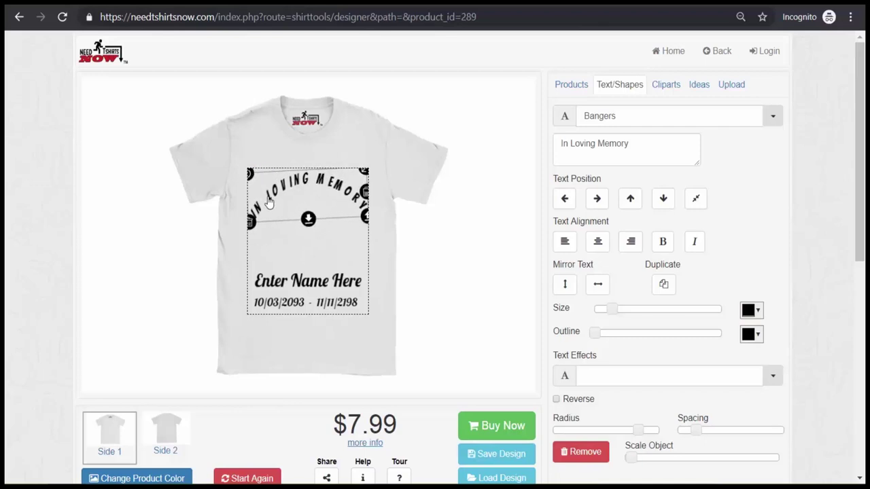
{"action": "mouse_move", "coordinate": [259, 183]}
{"action": "left_mouse_down"}
{"action": "mouse_move", "coordinate": [262, 174]}
{"action": "mouse_move", "coordinate": [309, 184]}
{"action": "mouse_move", "coordinate": [299, 177]}
{"action": "left_mouse_up"}
{"action": "left_click", "coordinate": [310, 185]}
{"action": "left_click", "coordinate": [303, 258]}
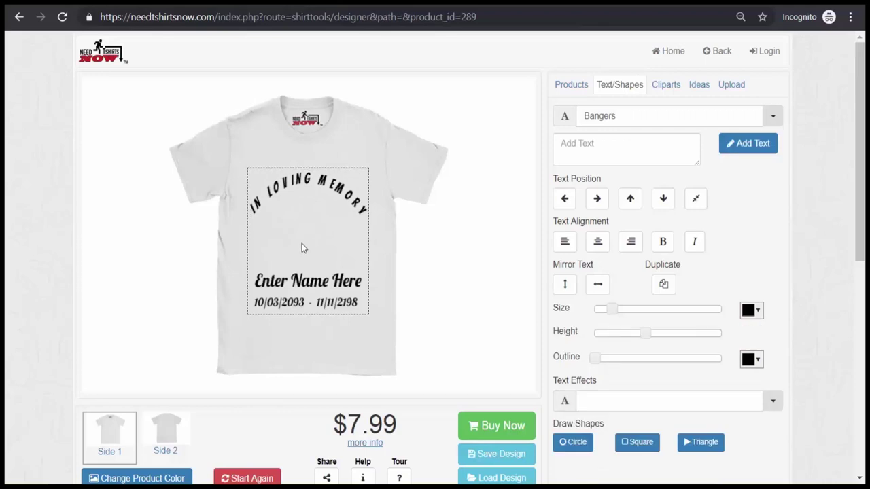
- Replace Enter Name Here with the person's full name, fixing a typo
{"action": "left_click", "coordinate": [320, 281]}
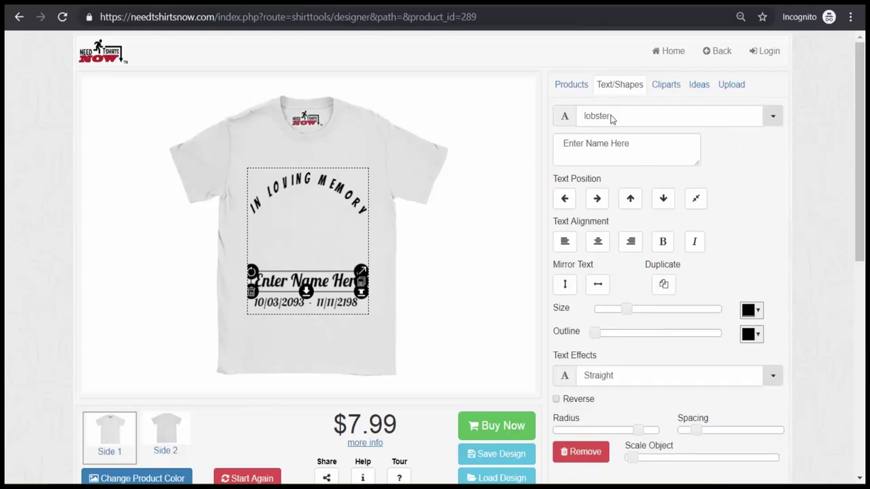
{"action": "left_click_drag", "start_coordinate": [635, 143], "coordinate": [495, 140]}
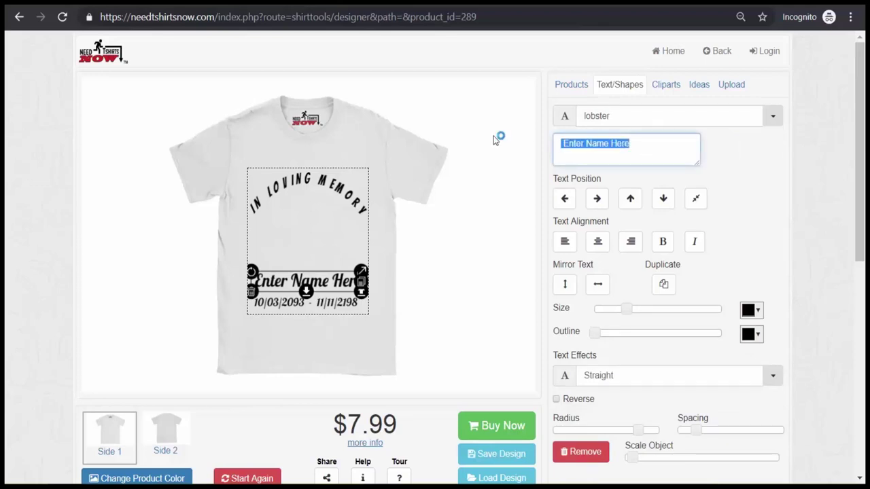
{"action": "type", "text": "Nip"}
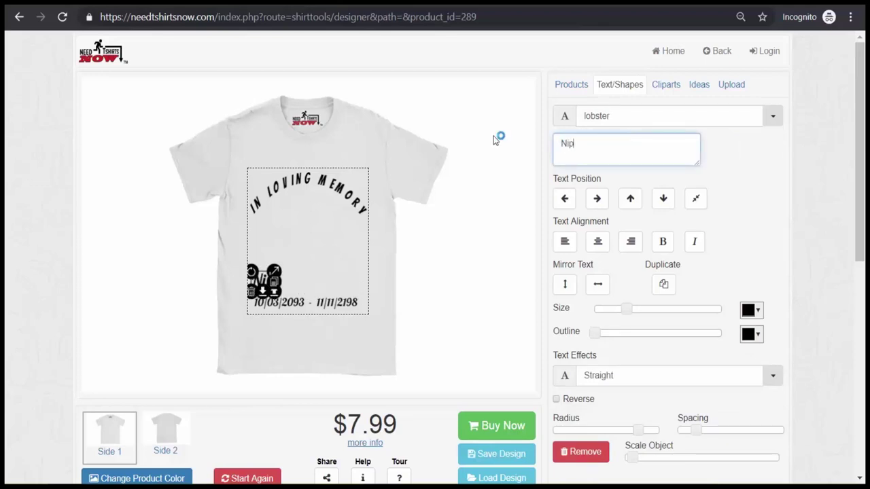
{"action": "type", "text": "sey"}
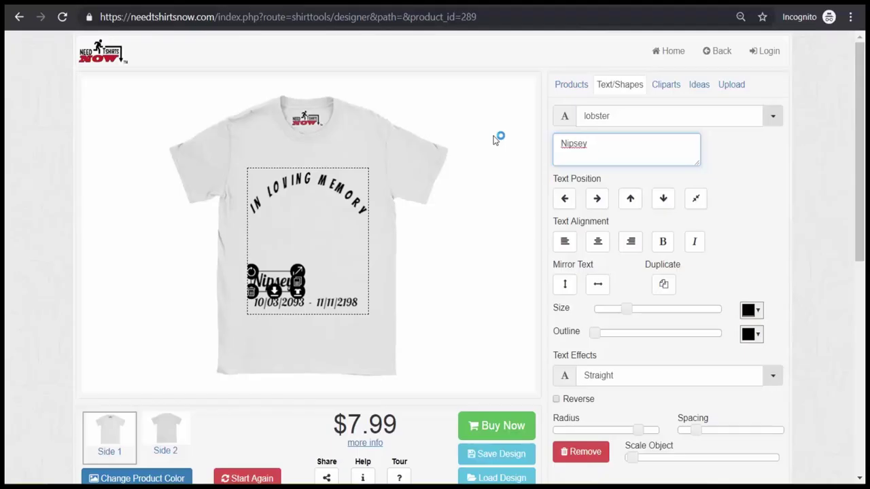
{"action": "type", "text": " P"}
{"action": "key", "text": "BackSpace"}
{"action": "type", "text": "Hussle"}
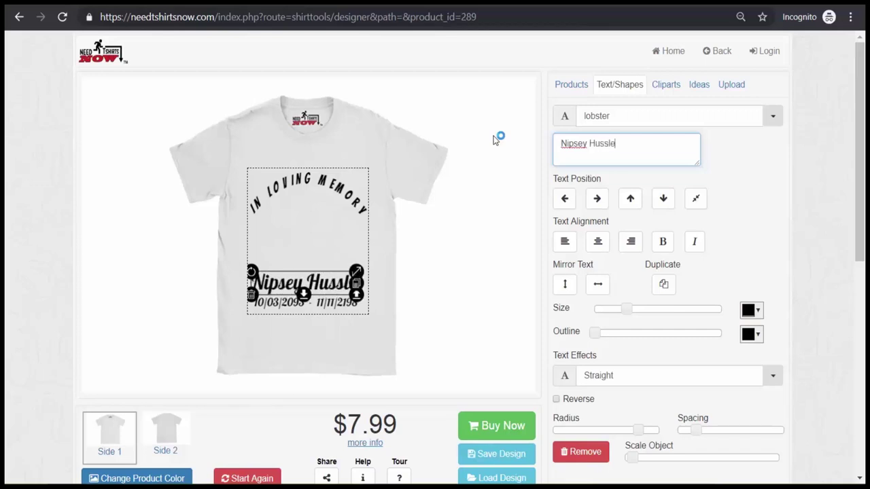
{"action": "left_click", "coordinate": [328, 216]}
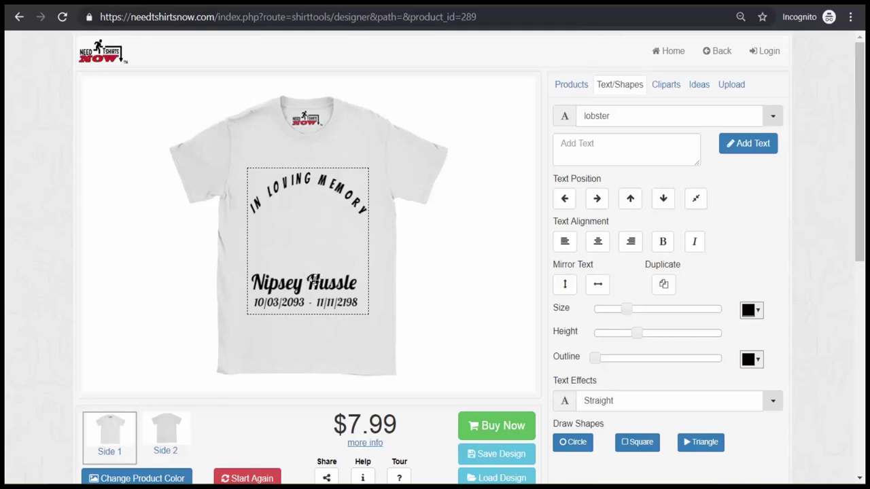
{"action": "left_click", "coordinate": [318, 283]}
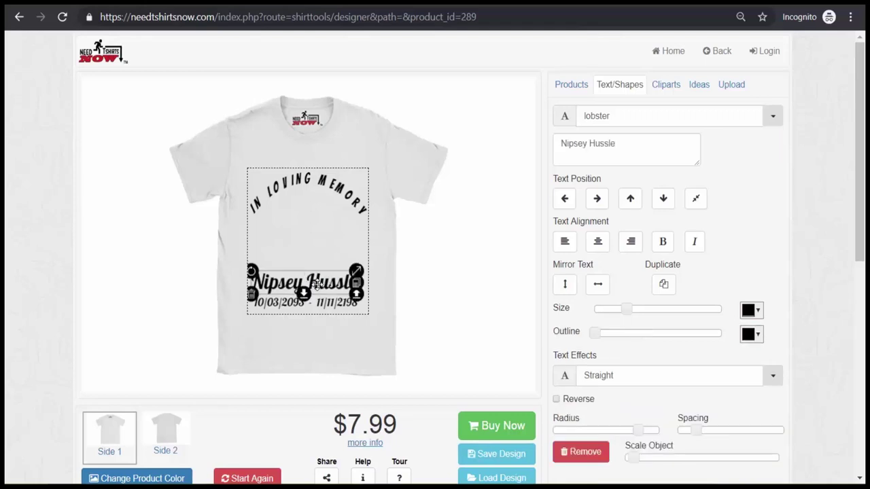
{"action": "left_click", "coordinate": [320, 255]}
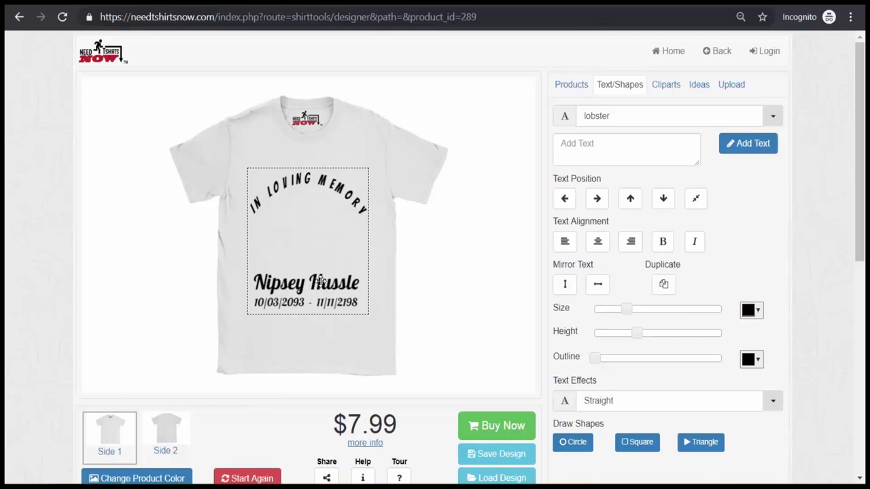
{"action": "left_click", "coordinate": [319, 281]}
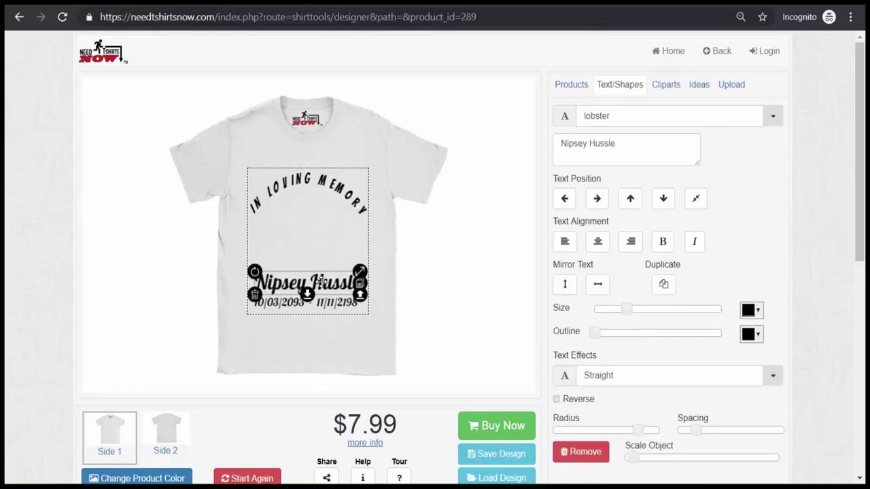
{"action": "left_click", "coordinate": [323, 250]}
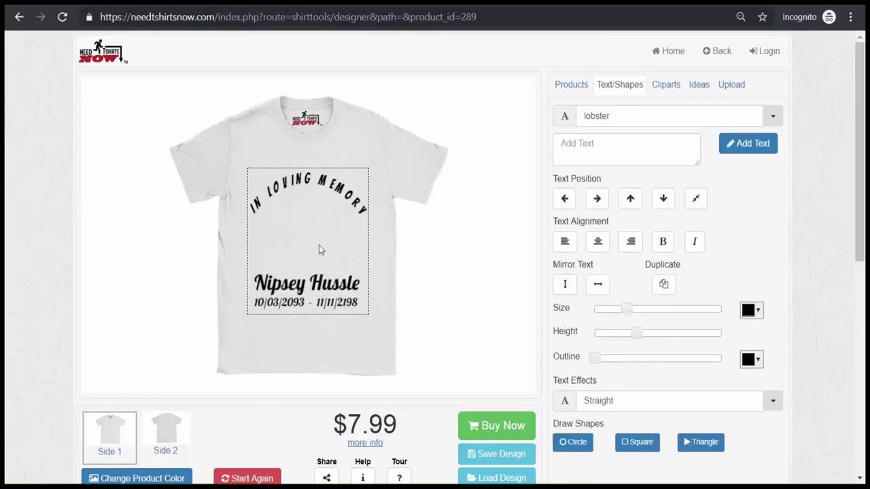
- Paste 08/15/1985 - 03/31/2019 over the placeholder dates and check the line
{"action": "left_click", "coordinate": [323, 303]}
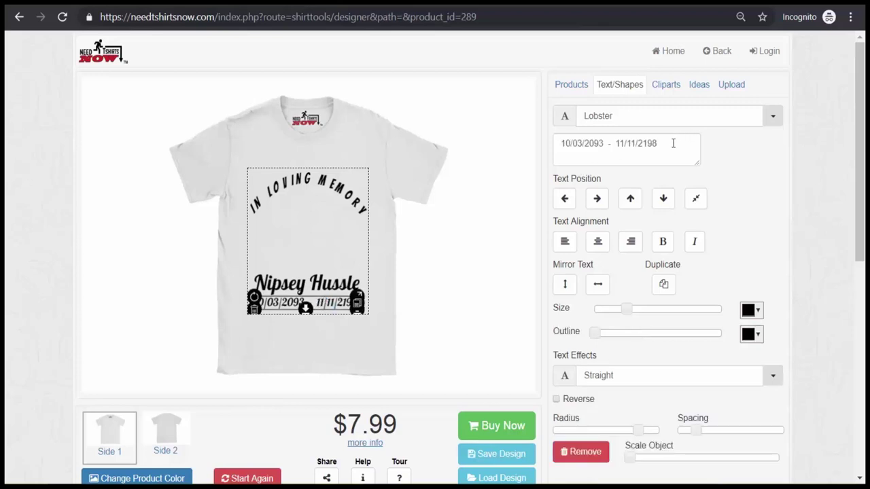
{"action": "left_click_drag", "start_coordinate": [673, 143], "coordinate": [521, 148]}
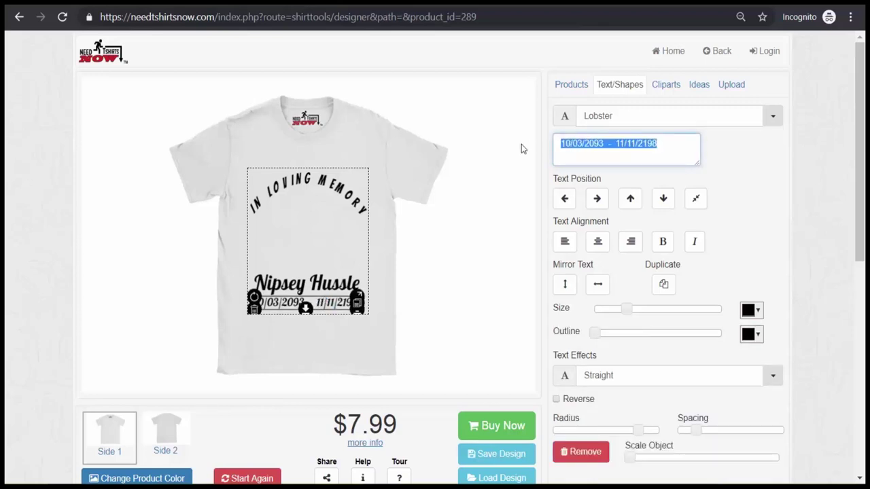
{"action": "type", "text": "08/15/1985 - 03/31/2019"}
{"action": "left_click", "coordinate": [353, 235]}
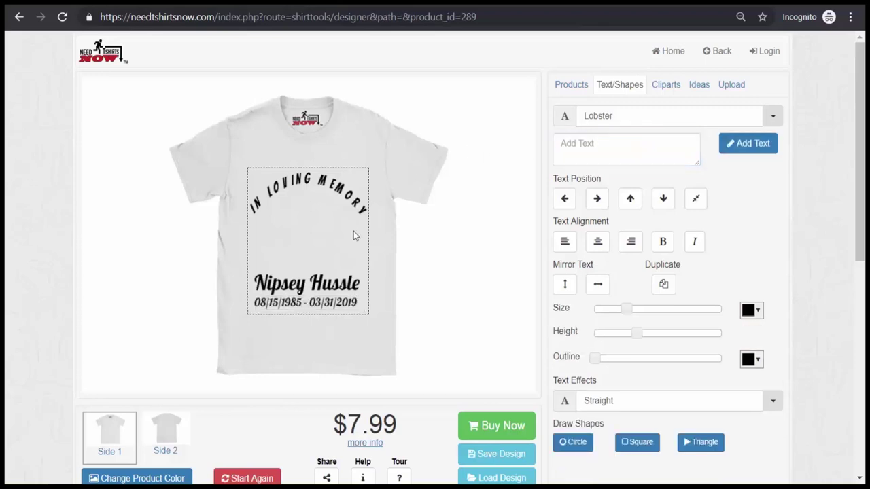
{"action": "left_click", "coordinate": [276, 304]}
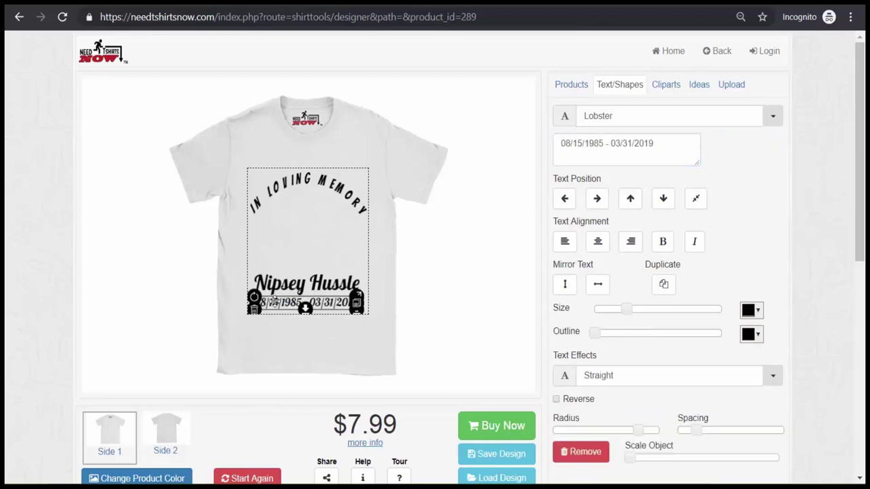
{"action": "left_click", "coordinate": [284, 308]}
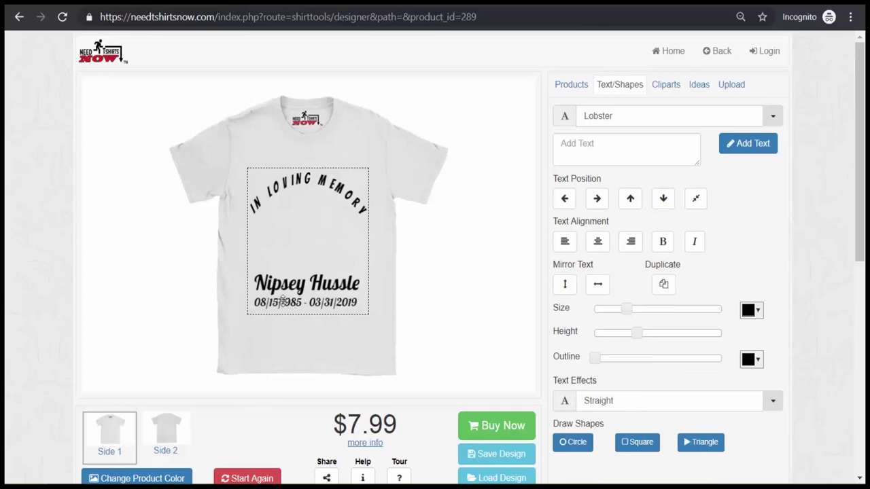
{"action": "left_click", "coordinate": [283, 302]}
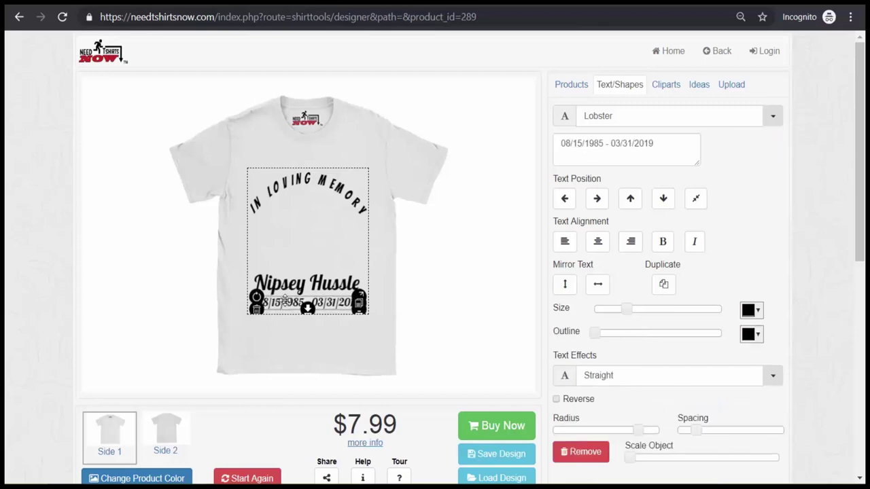
{"action": "left_click", "coordinate": [290, 248]}
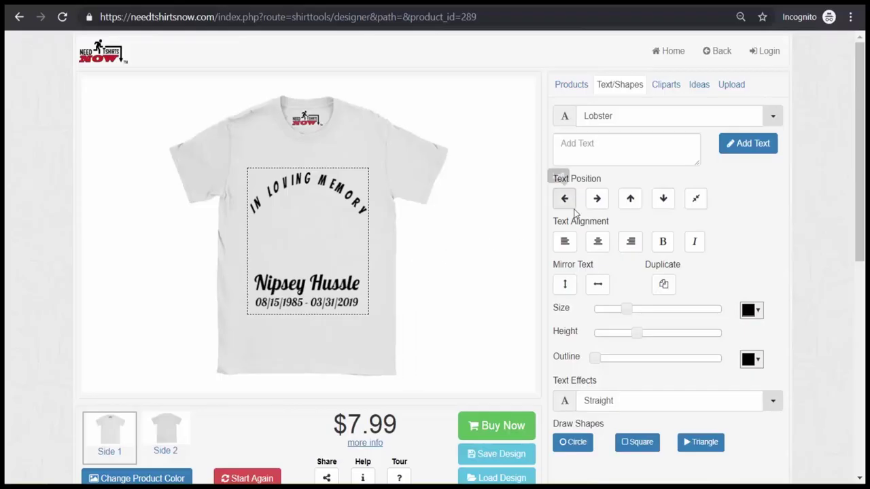
- Confirm image usage rights and upload the headshot image file to Side 1
{"action": "left_click", "coordinate": [724, 90]}
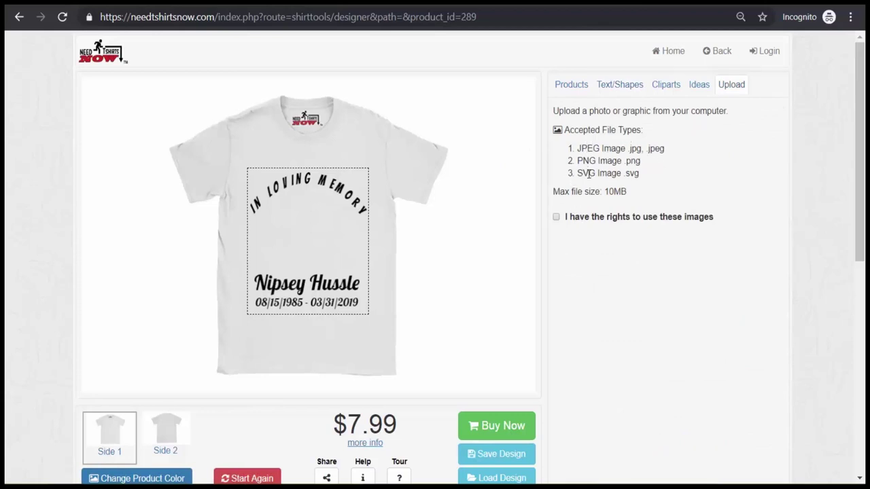
{"action": "left_click", "coordinate": [556, 218]}
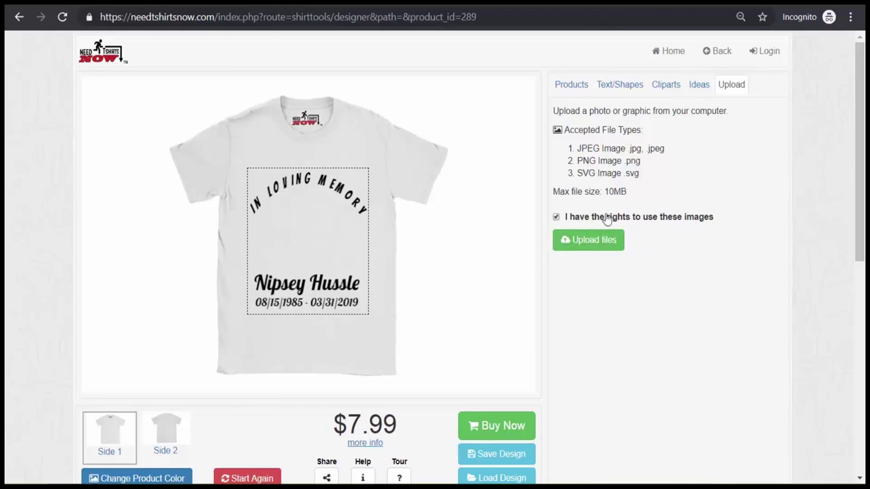
{"action": "left_click", "coordinate": [590, 242]}
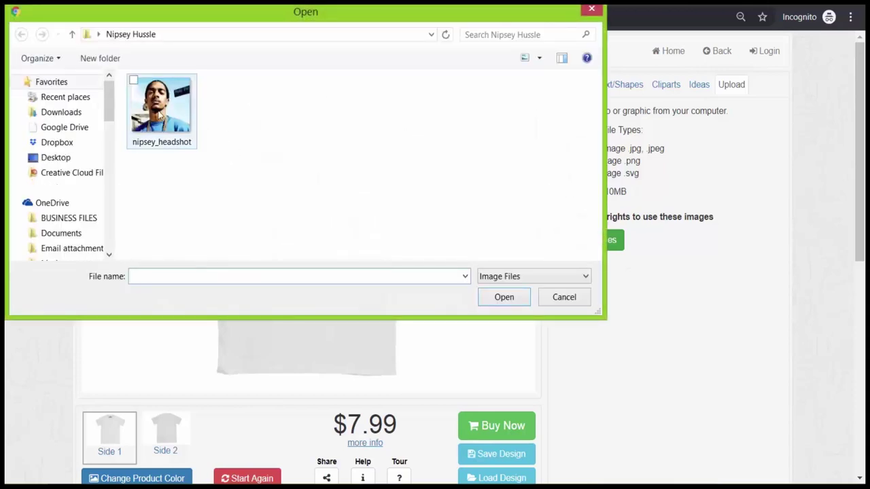
{"action": "left_click", "coordinate": [174, 119]}
{"action": "left_click", "coordinate": [495, 300]}
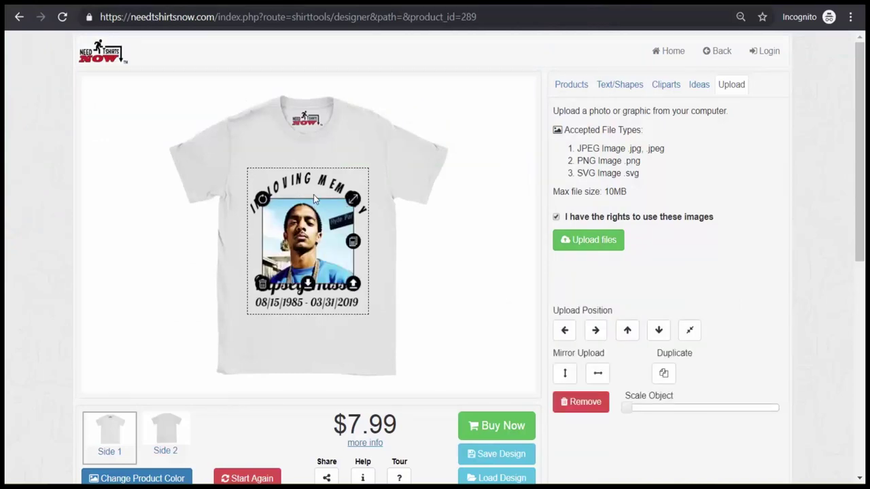
- Shrink the headshot in two passes and move it into the gap below the arched heading
{"action": "left_click", "coordinate": [343, 212]}
{"action": "left_click_drag", "start_coordinate": [354, 197], "coordinate": [340, 212]}
{"action": "left_click_drag", "start_coordinate": [304, 235], "coordinate": [311, 226]}
{"action": "left_click_drag", "start_coordinate": [346, 202], "coordinate": [341, 207]}
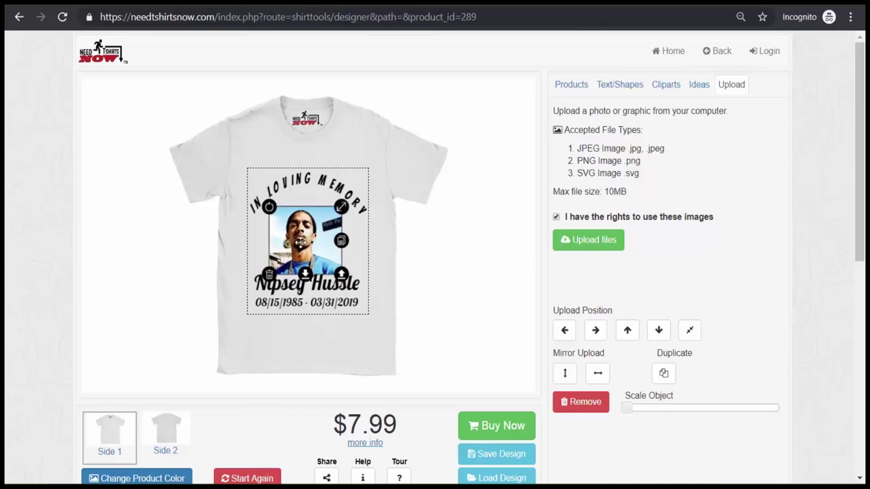
{"action": "left_click_drag", "start_coordinate": [301, 238], "coordinate": [304, 232]}
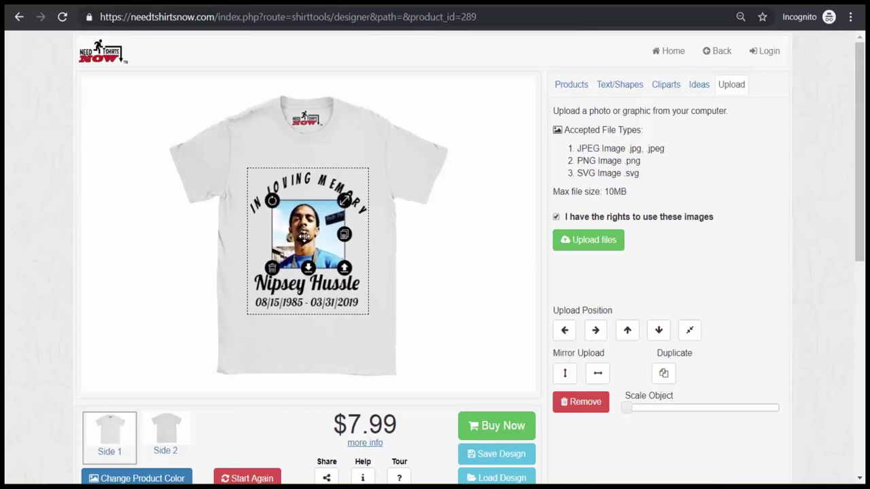
{"action": "left_click", "coordinate": [366, 253]}
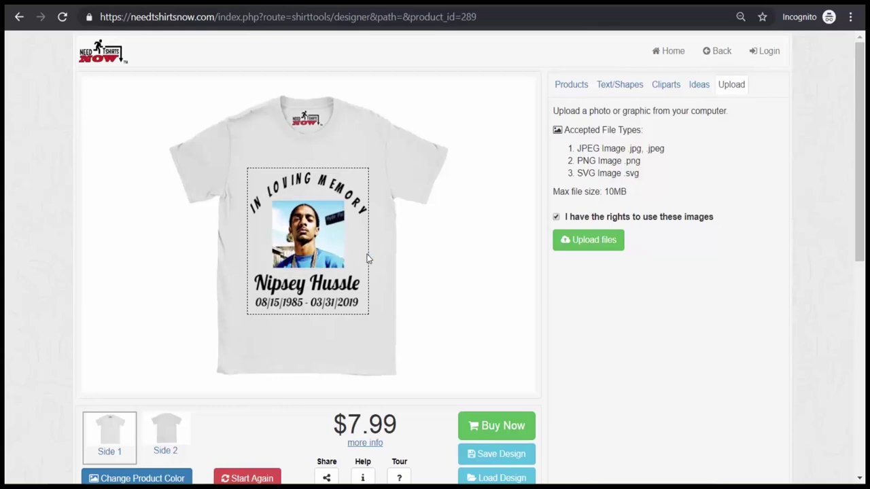
{"action": "left_click", "coordinate": [304, 234]}
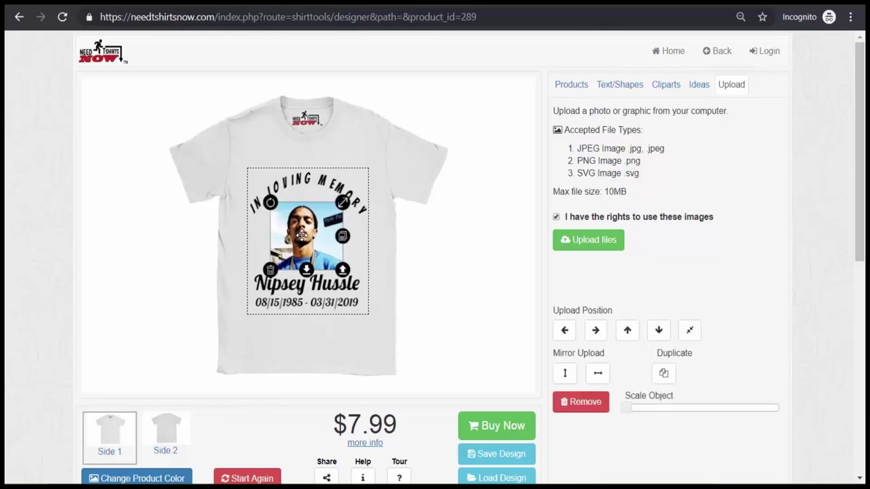
{"action": "left_click", "coordinate": [366, 254]}
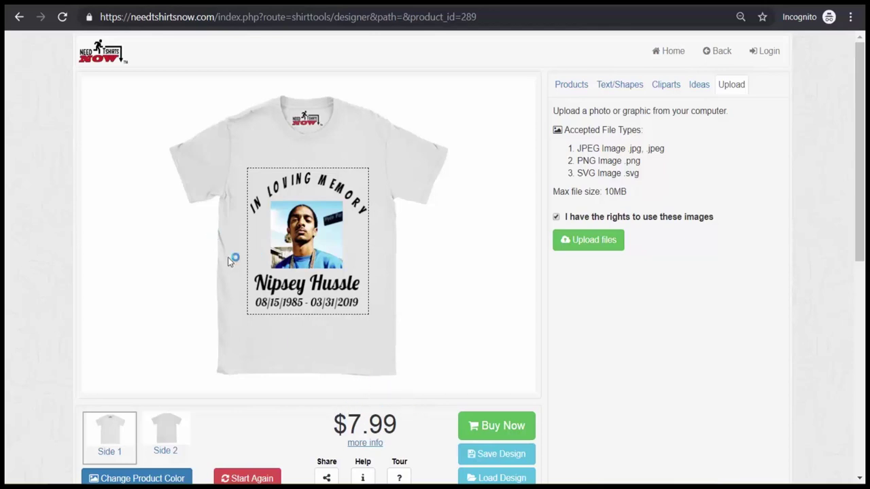
- Change the shirt colour from Ash to Light Blue and delete the male-symbol clipart from the back
{"action": "left_click", "coordinate": [170, 430]}
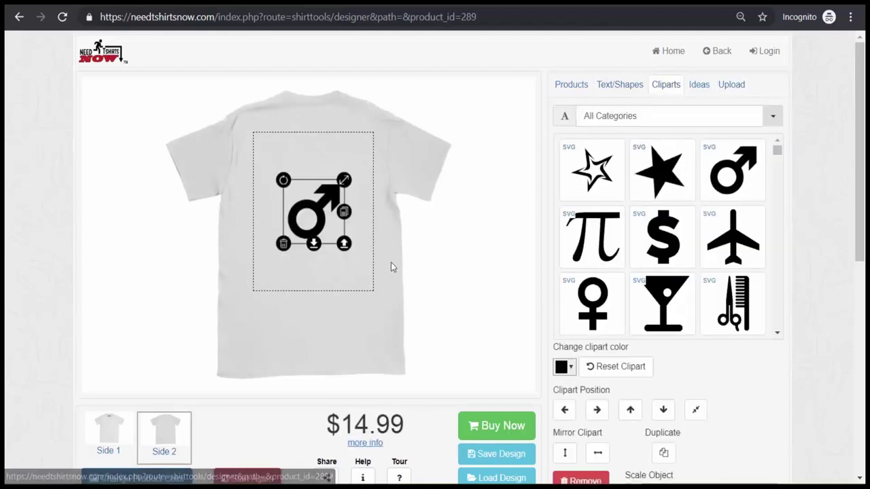
{"action": "left_click", "coordinate": [178, 479]}
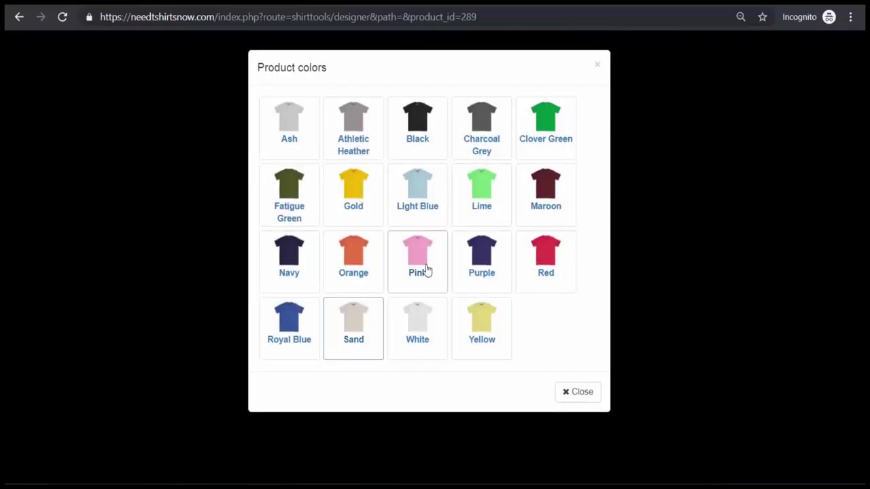
{"action": "left_click", "coordinate": [281, 127]}
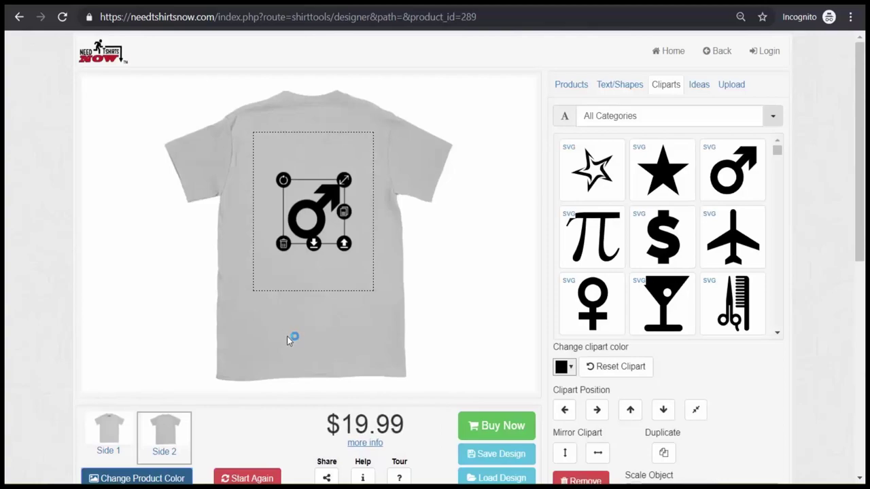
{"action": "left_click", "coordinate": [180, 479]}
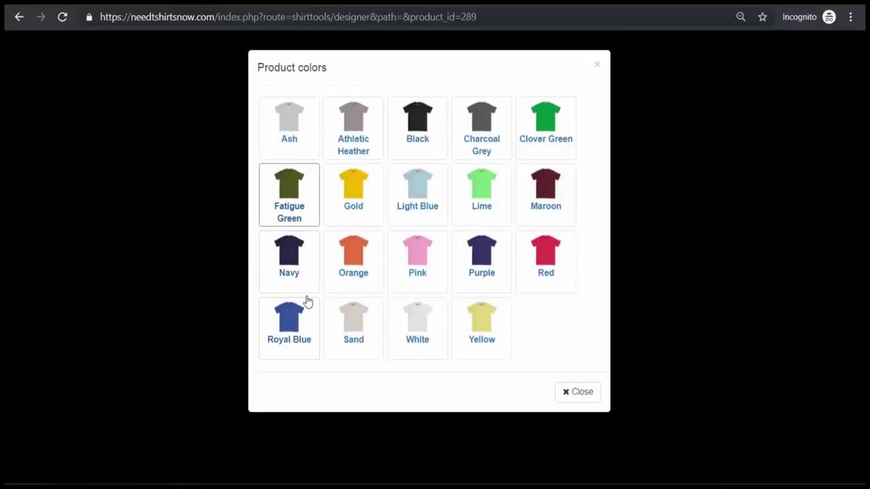
{"action": "left_click", "coordinate": [412, 194]}
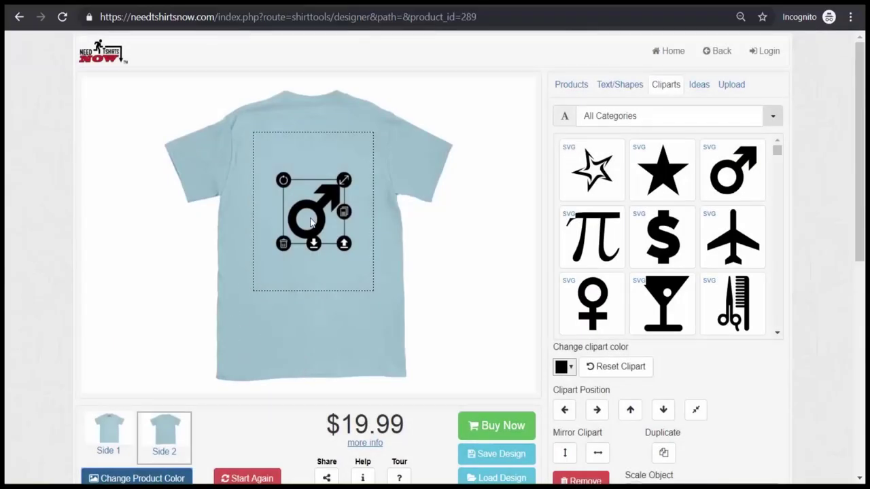
{"action": "left_click", "coordinate": [284, 246]}
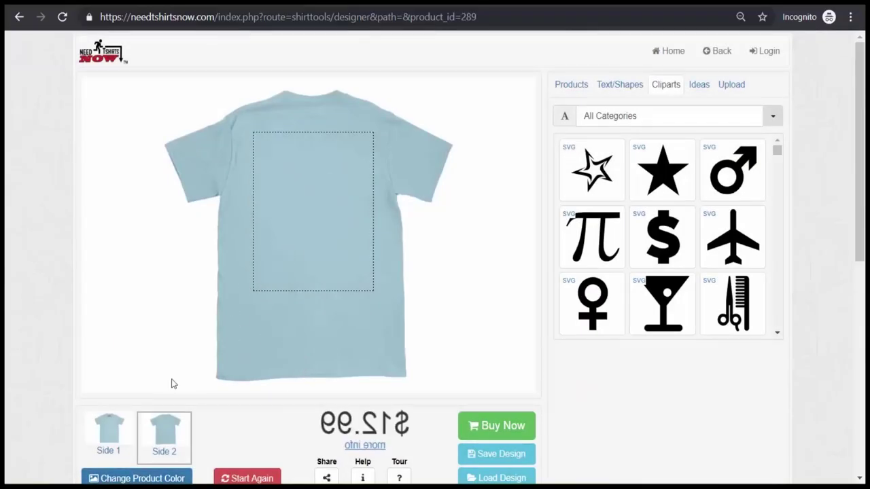
{"action": "left_click", "coordinate": [114, 428]}
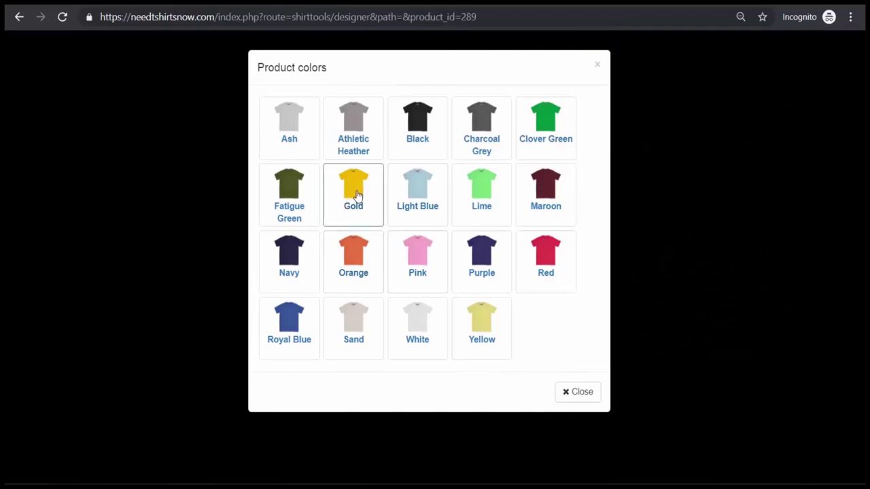
- Preview the memorial tee in Gold and Sand, then return it to White at $7.99
{"action": "left_click", "coordinate": [354, 197]}
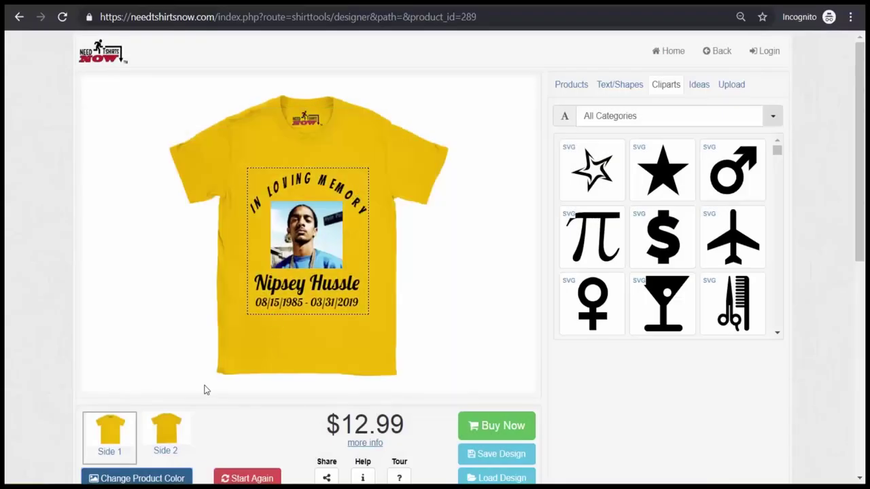
{"action": "left_click", "coordinate": [180, 479]}
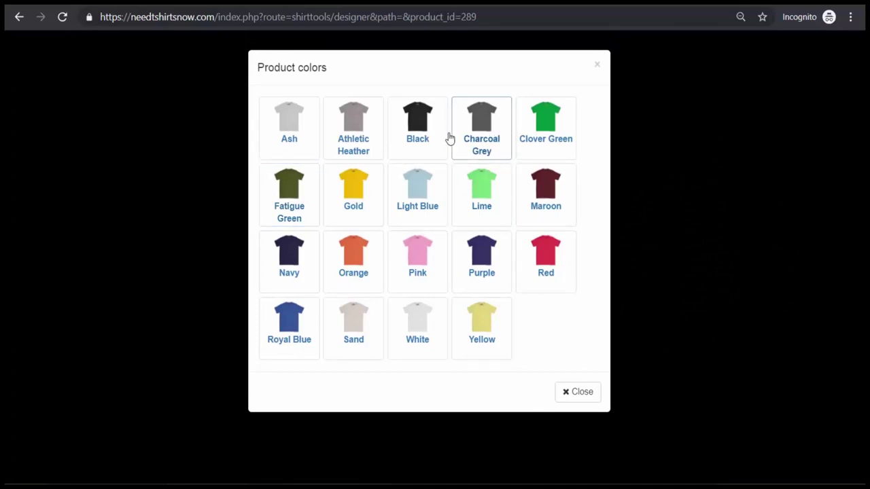
{"action": "left_click", "coordinate": [379, 280]}
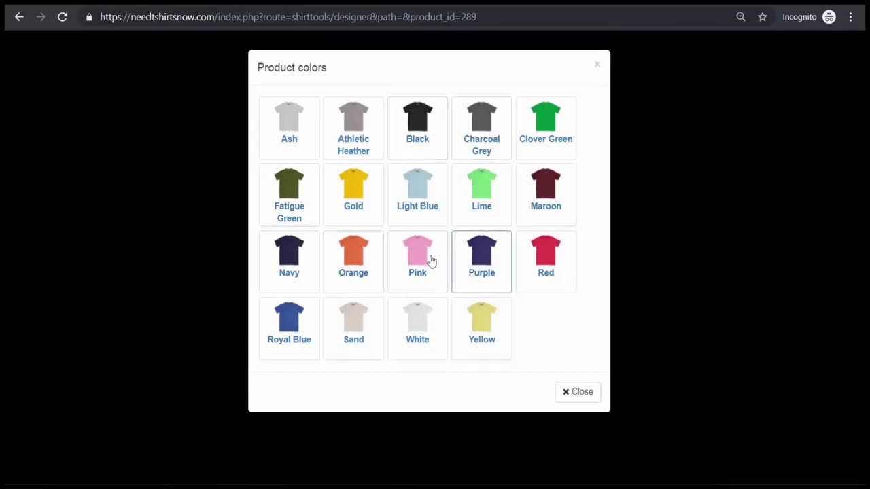
{"action": "left_click", "coordinate": [355, 316]}
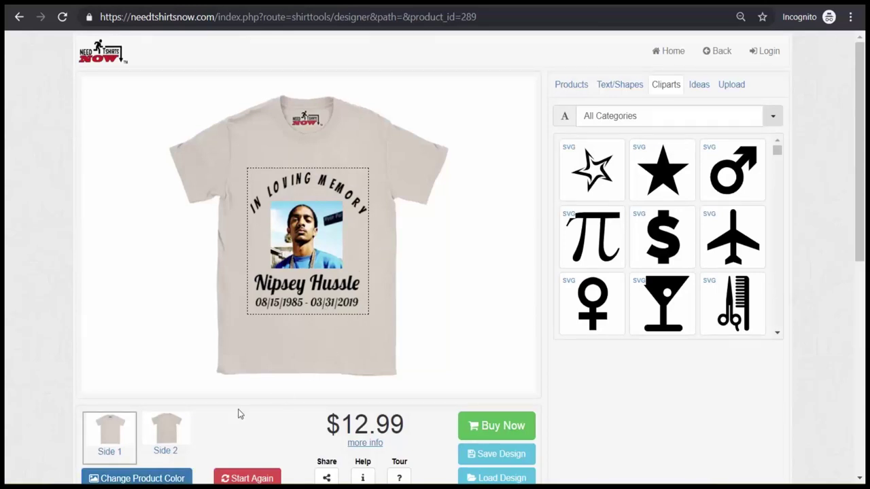
{"action": "left_click", "coordinate": [175, 472]}
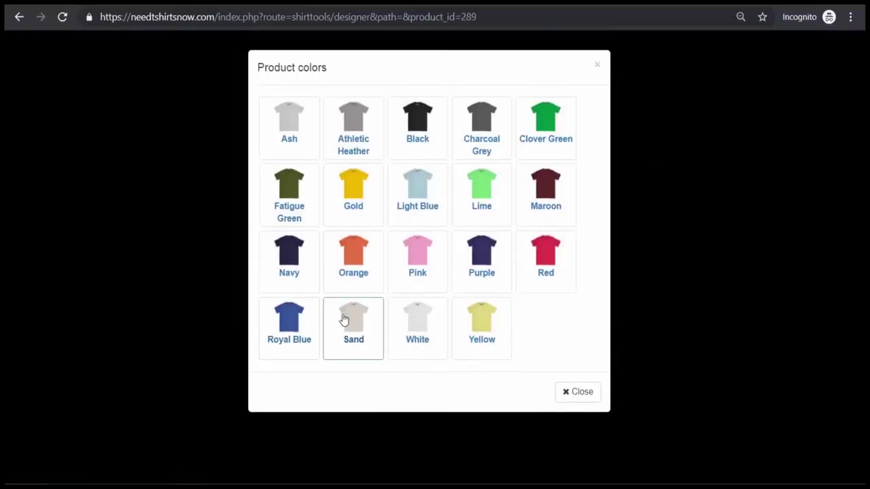
{"action": "left_click", "coordinate": [416, 317]}
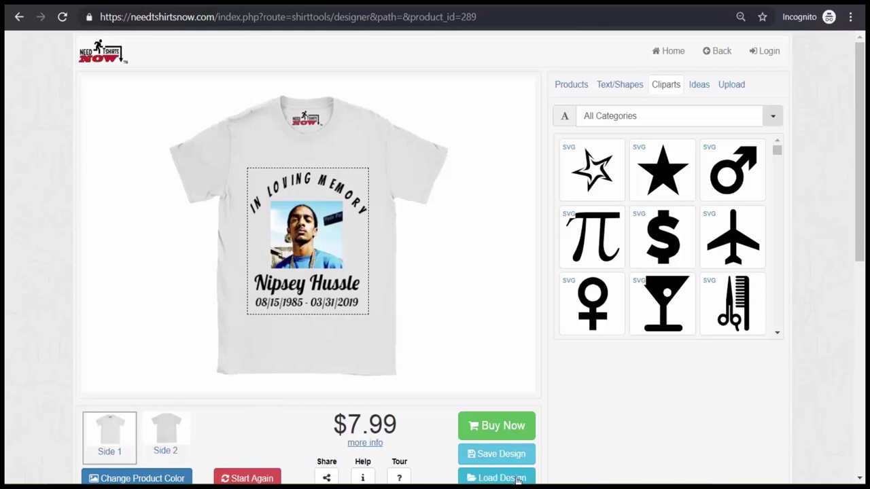
{"action": "left_click", "coordinate": [326, 477]}
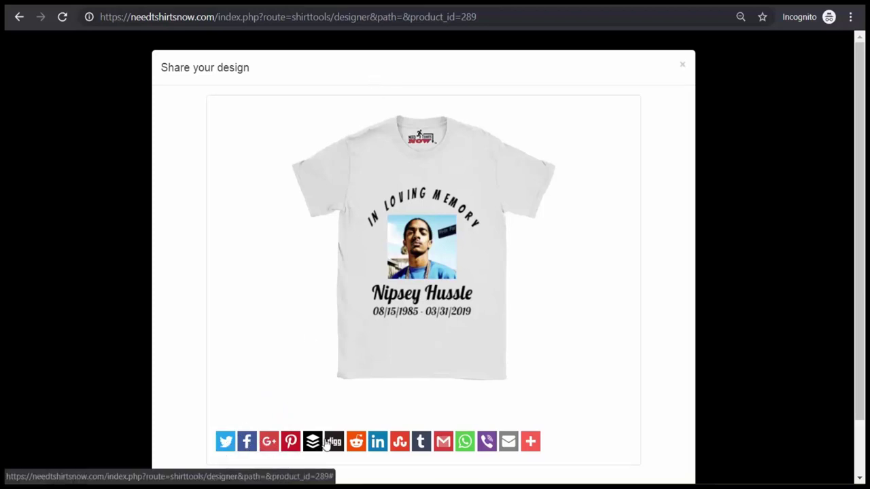
{"action": "mouse_move", "coordinate": [530, 441]}
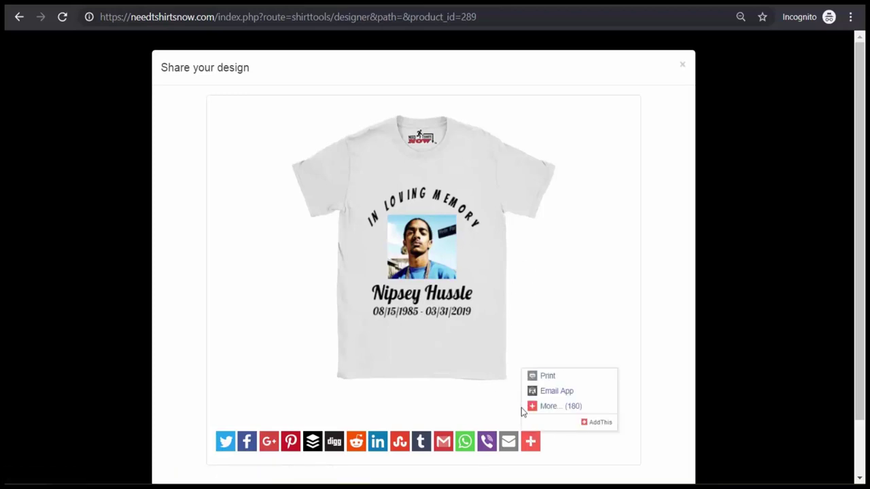
{"action": "left_click", "coordinate": [683, 66]}
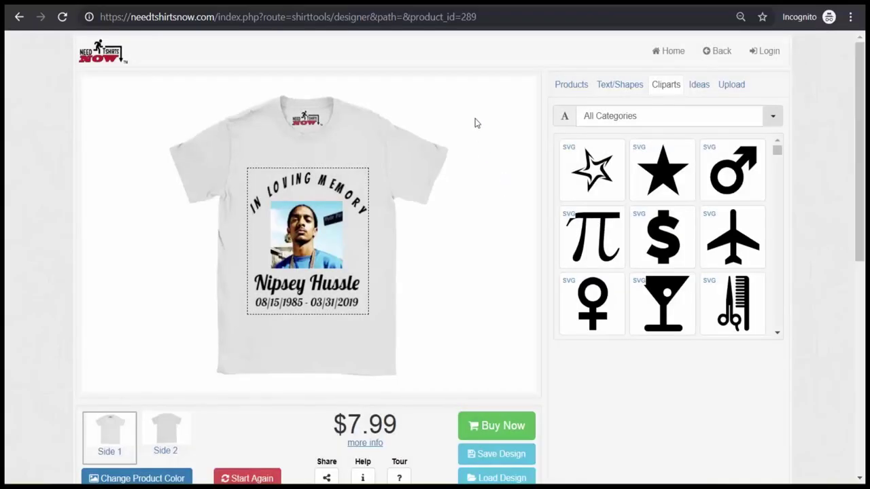